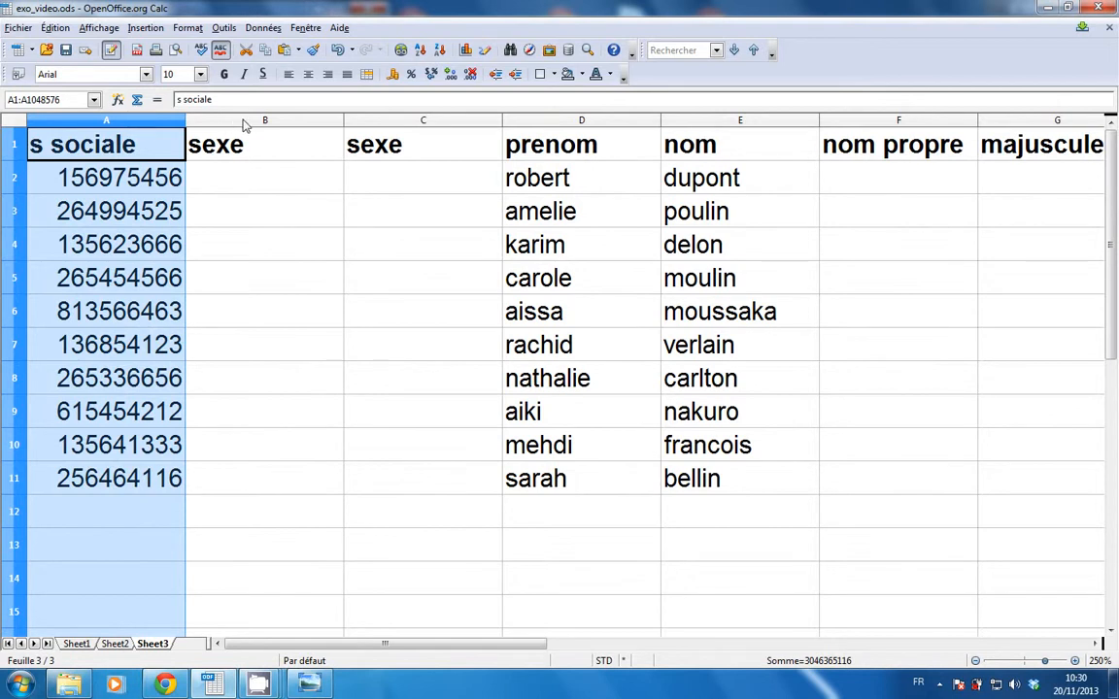
Select cell B2 under the first sexe heading.
{"action": "left_click", "coordinate": [260, 121]}
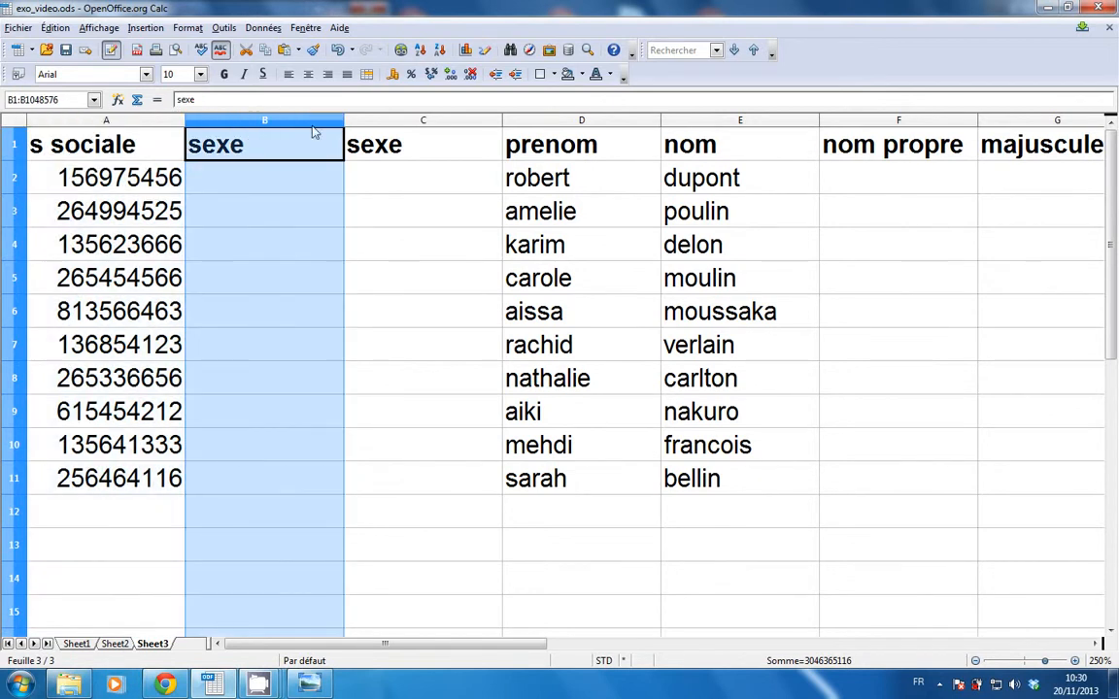
{"action": "left_click", "coordinate": [374, 122]}
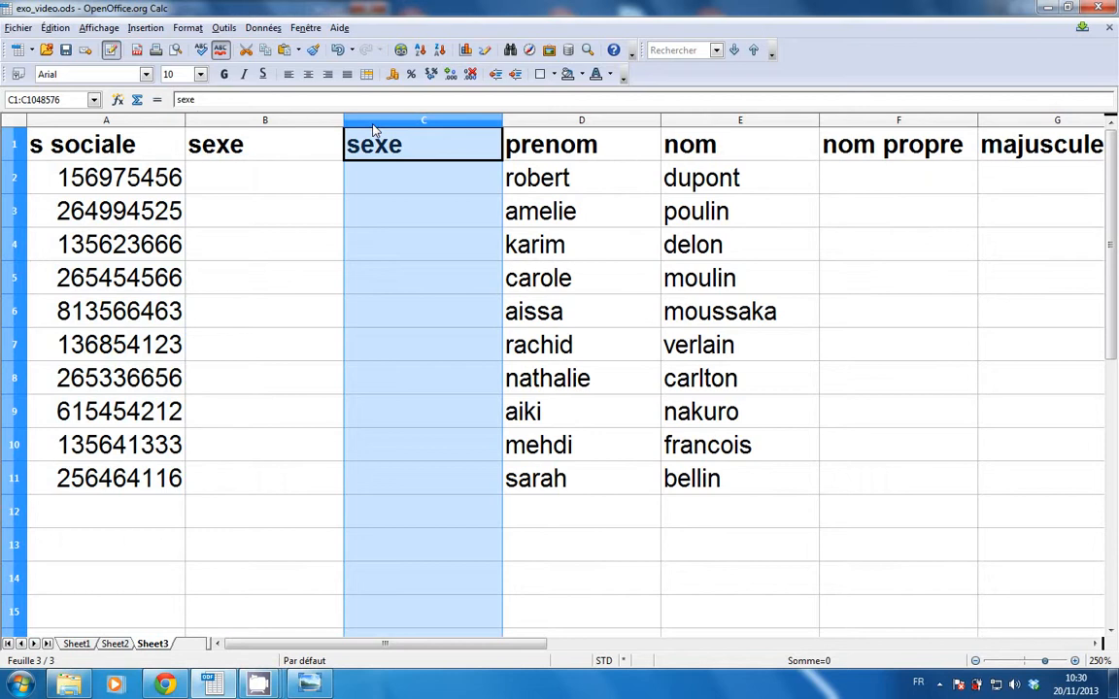
{"action": "left_click", "coordinate": [92, 120]}
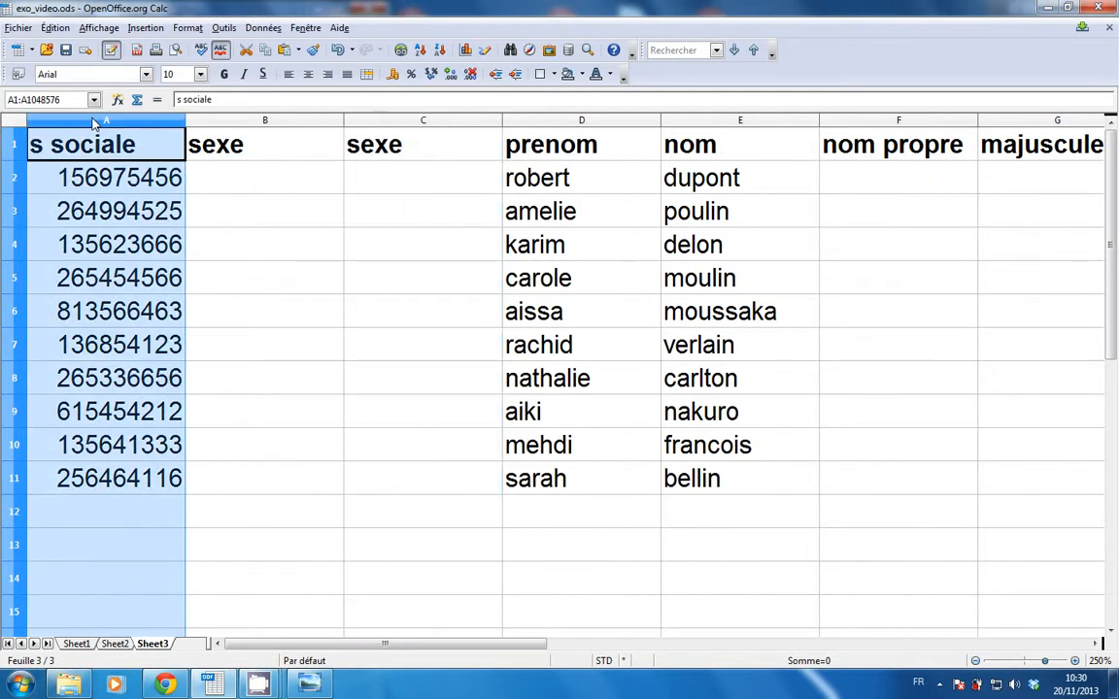
{"action": "left_click", "coordinate": [243, 181]}
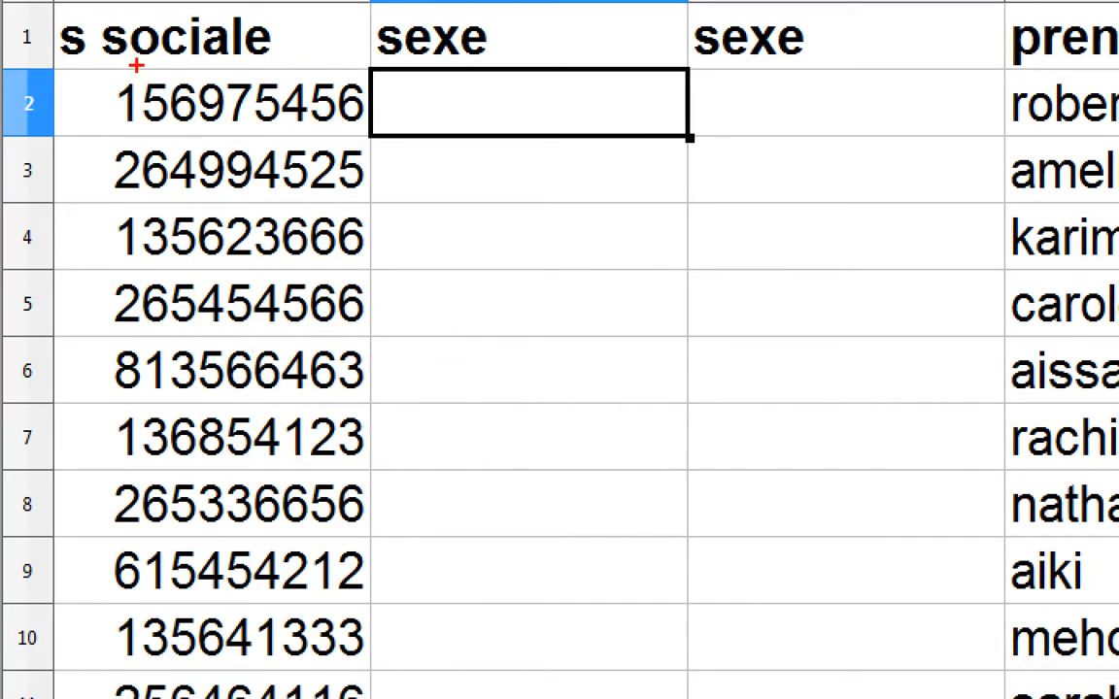
{"action": "mouse_move", "coordinate": [138, 66]}
{"action": "left_mouse_down"}
{"action": "mouse_move", "coordinate": [80, 92]}
{"action": "mouse_move", "coordinate": [105, 122]}
{"action": "mouse_move", "coordinate": [137, 71]}
{"action": "left_mouse_up"}
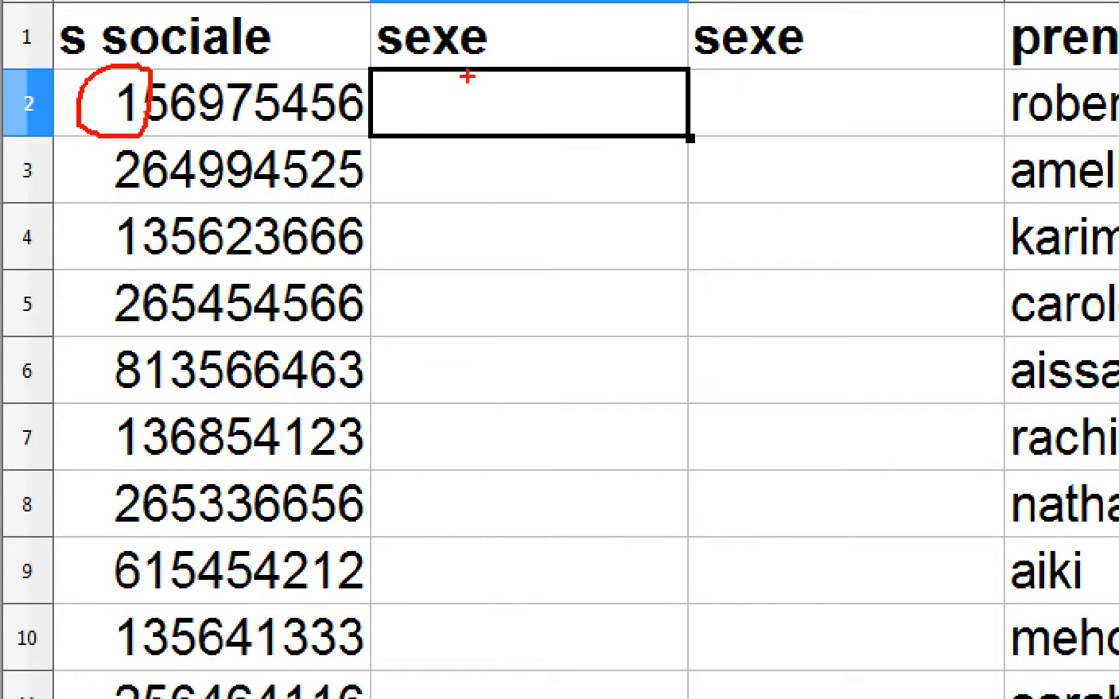
{"action": "mouse_move", "coordinate": [521, 58]}
{"action": "left_mouse_down"}
{"action": "mouse_move", "coordinate": [520, 129]}
{"action": "mouse_move", "coordinate": [544, 163]}
{"action": "left_mouse_up"}
{"action": "left_click_drag", "start_coordinate": [512, 102], "coordinate": [540, 100]}
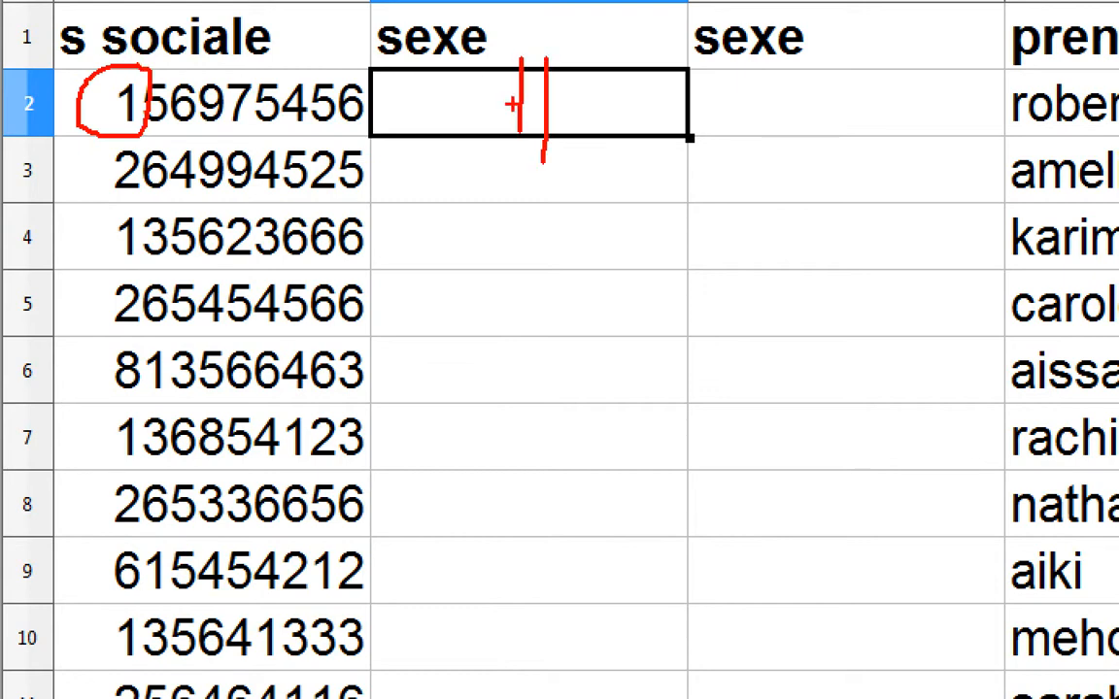
{"action": "mouse_move", "coordinate": [74, 161]}
{"action": "left_mouse_down"}
{"action": "mouse_move", "coordinate": [131, 141]}
{"action": "mouse_move", "coordinate": [124, 190]}
{"action": "mouse_move", "coordinate": [148, 146]}
{"action": "left_mouse_up"}
{"action": "left_click_drag", "start_coordinate": [476, 150], "coordinate": [464, 233]}
{"action": "left_click_drag", "start_coordinate": [464, 183], "coordinate": [529, 162]}
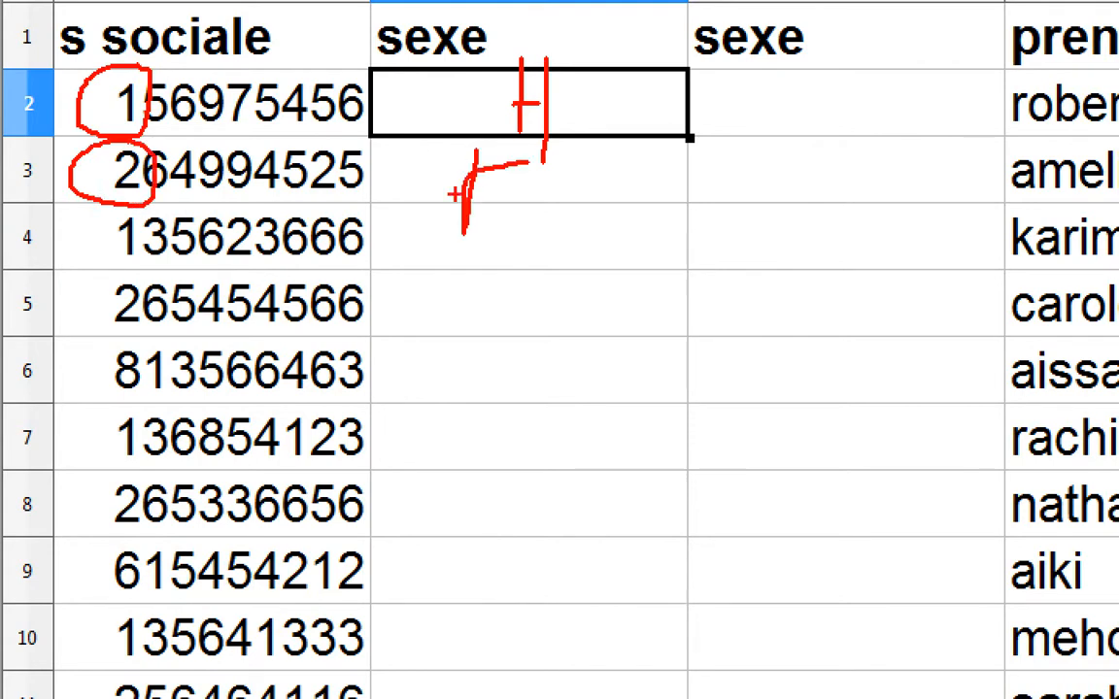
{"action": "left_click_drag", "start_coordinate": [466, 194], "coordinate": [520, 194]}
{"action": "mouse_move", "coordinate": [136, 540]}
{"action": "left_mouse_down"}
{"action": "mouse_move", "coordinate": [54, 559]}
{"action": "mouse_move", "coordinate": [92, 612]}
{"action": "mouse_move", "coordinate": [154, 537]}
{"action": "left_mouse_up"}
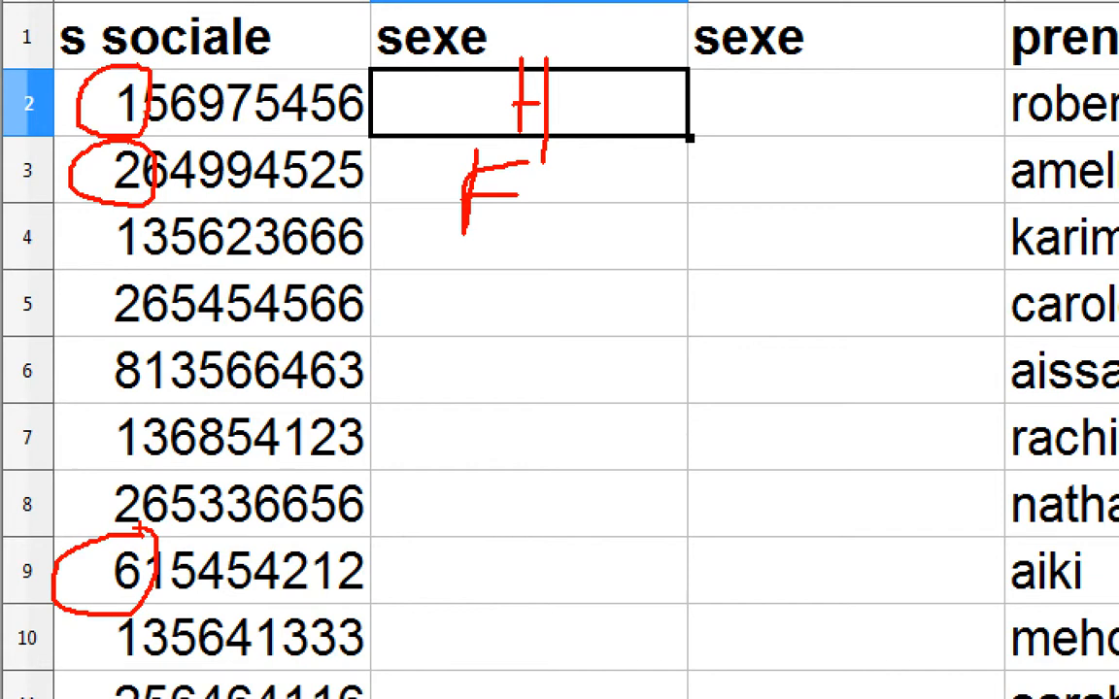
{"action": "mouse_move", "coordinate": [144, 337]}
{"action": "left_mouse_down"}
{"action": "mouse_move", "coordinate": [68, 352]}
{"action": "mouse_move", "coordinate": [94, 409]}
{"action": "mouse_move", "coordinate": [144, 392]}
{"action": "mouse_move", "coordinate": [157, 342]}
{"action": "mouse_move", "coordinate": [127, 336]}
{"action": "left_mouse_up"}
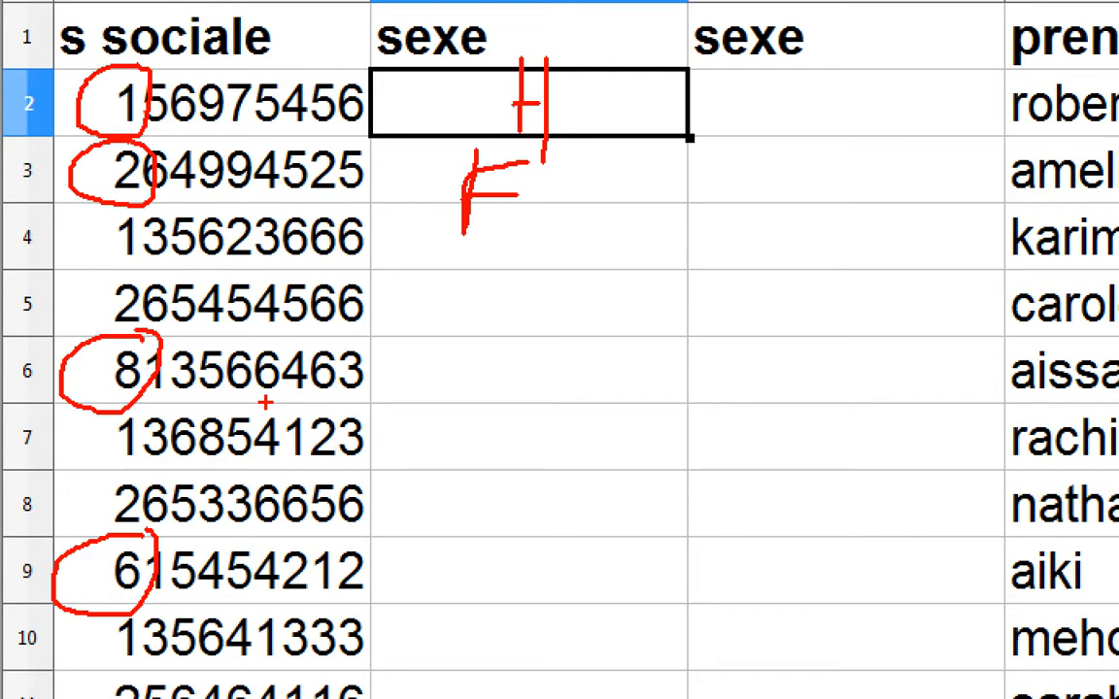
{"action": "key", "text": "Escape"}
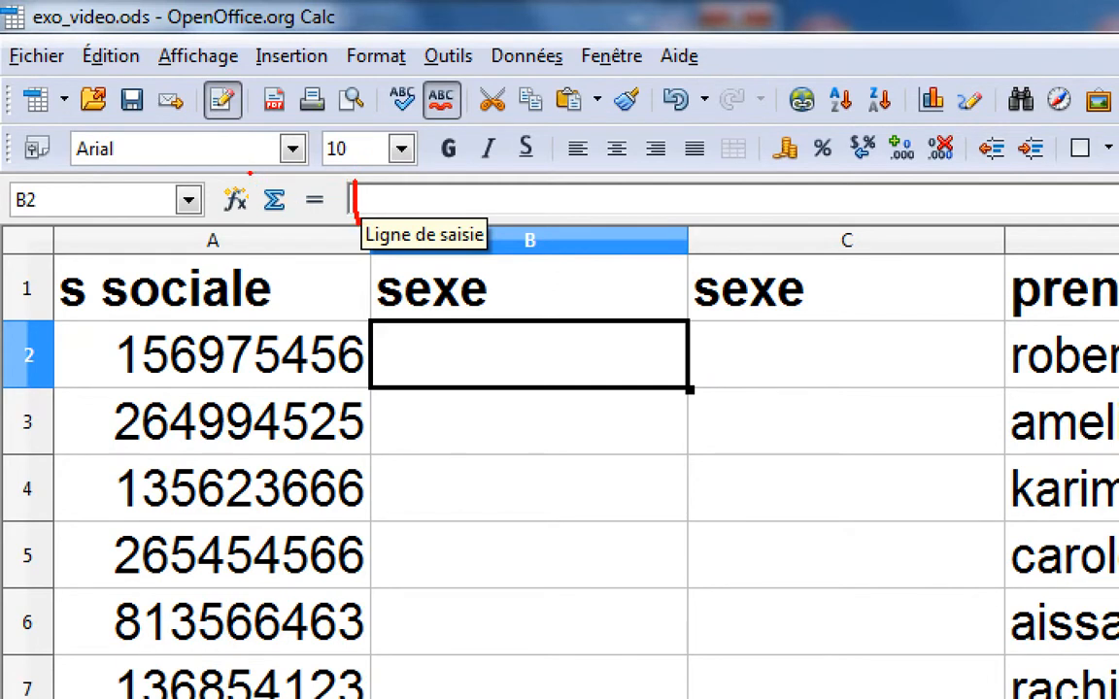
{"action": "mouse_move", "coordinate": [249, 173]}
{"action": "left_mouse_down"}
{"action": "mouse_move", "coordinate": [209, 174]}
{"action": "mouse_move", "coordinate": [189, 208]}
{"action": "mouse_move", "coordinate": [236, 239]}
{"action": "mouse_move", "coordinate": [273, 184]}
{"action": "mouse_move", "coordinate": [233, 163]}
{"action": "left_mouse_up"}
{"action": "key", "text": "Escape"}
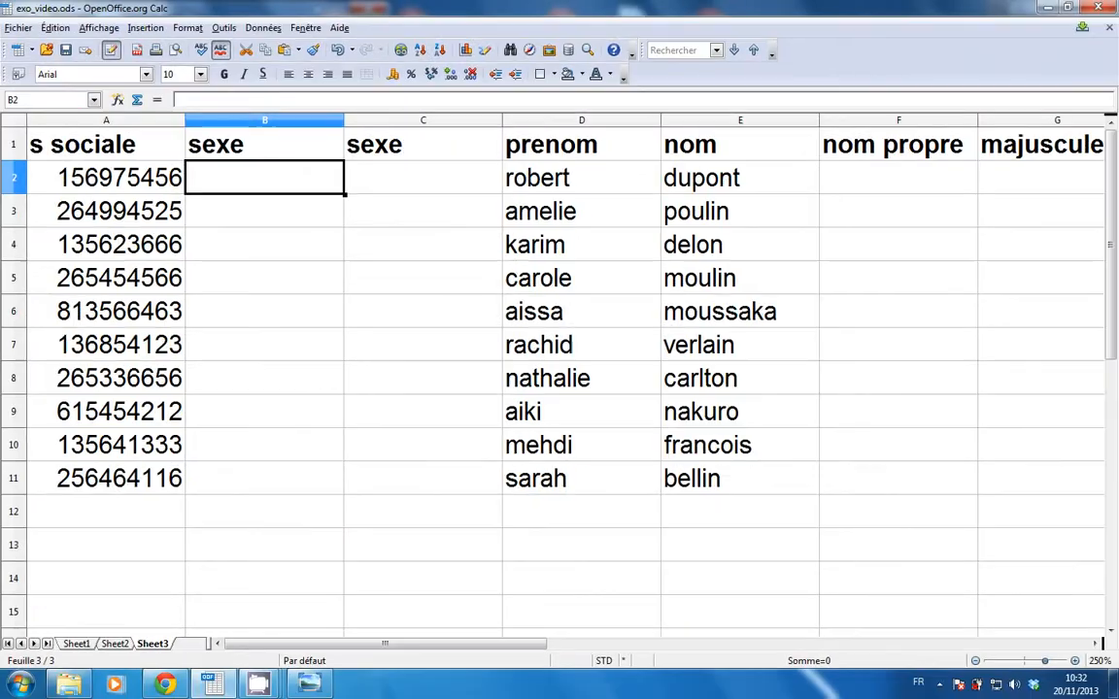
Open the function wizard for cell B2 and display the available function categories.
{"action": "left_click", "coordinate": [117, 100]}
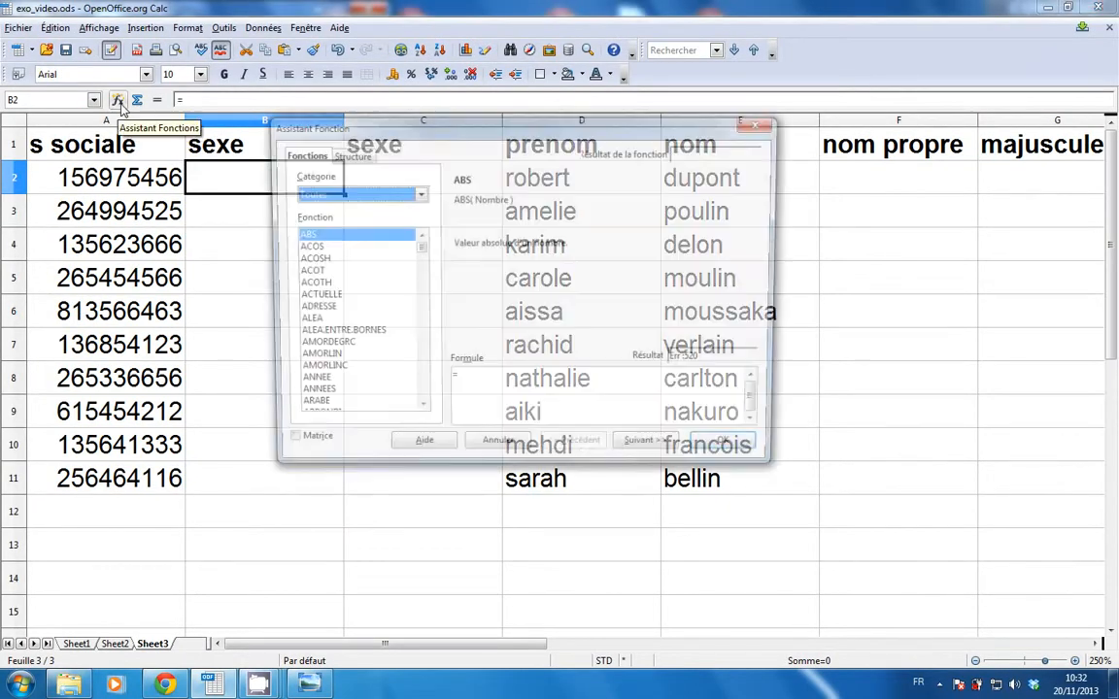
{"action": "left_click_drag", "start_coordinate": [370, 125], "coordinate": [399, 123]}
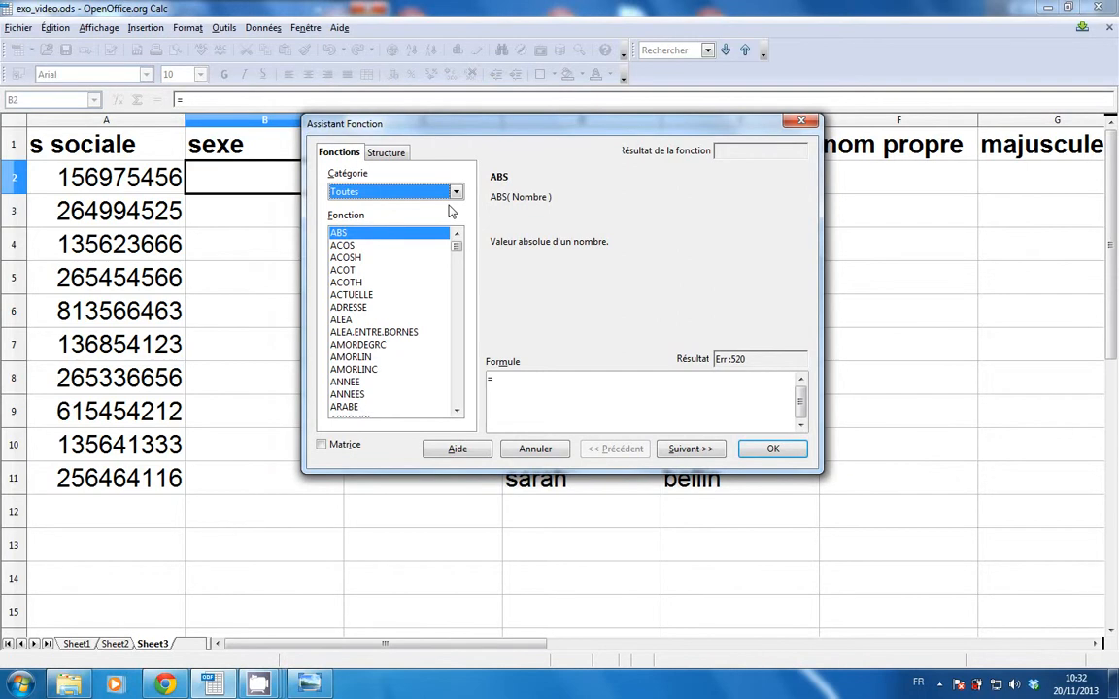
{"action": "left_click", "coordinate": [455, 192]}
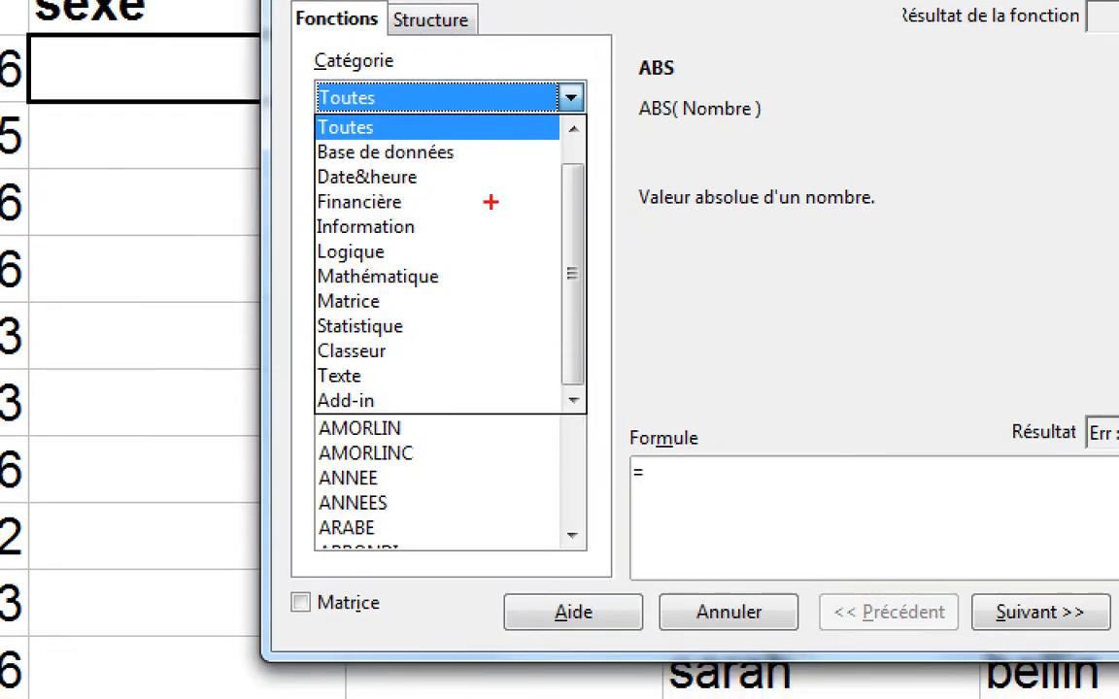
{"action": "mouse_move", "coordinate": [482, 138]}
{"action": "left_mouse_down"}
{"action": "mouse_move", "coordinate": [449, 126]}
{"action": "mouse_move", "coordinate": [330, 134]}
{"action": "mouse_move", "coordinate": [260, 291]}
{"action": "mouse_move", "coordinate": [323, 391]}
{"action": "mouse_move", "coordinate": [412, 401]}
{"action": "mouse_move", "coordinate": [467, 161]}
{"action": "mouse_move", "coordinate": [490, 118]}
{"action": "left_mouse_up"}
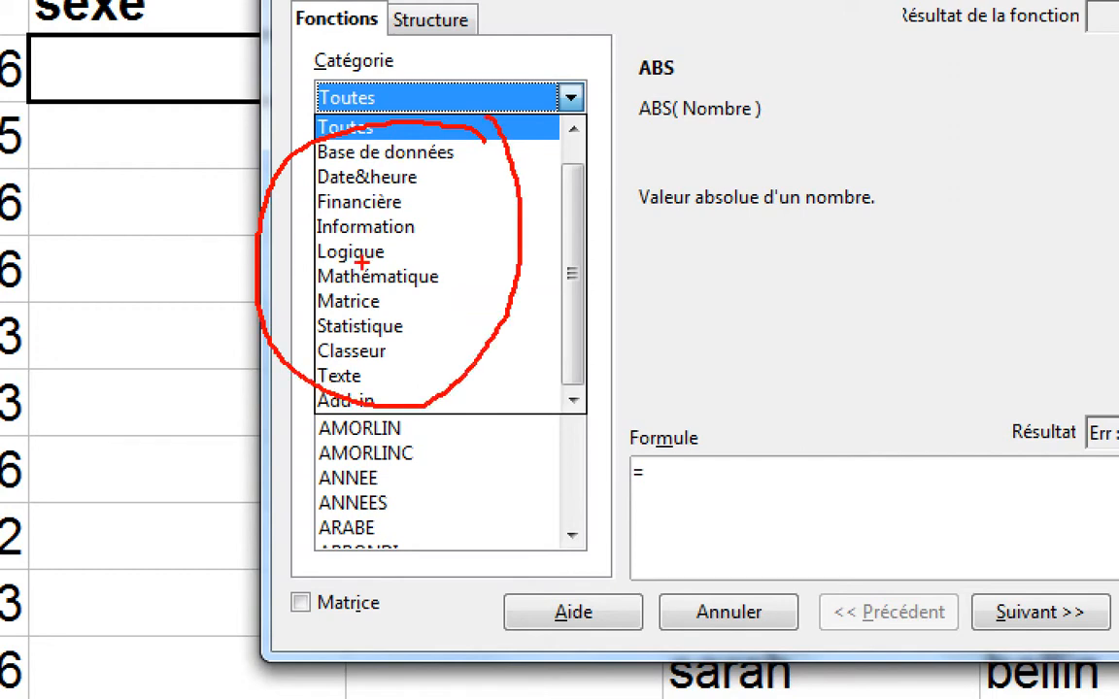
{"action": "key", "text": "Escape"}
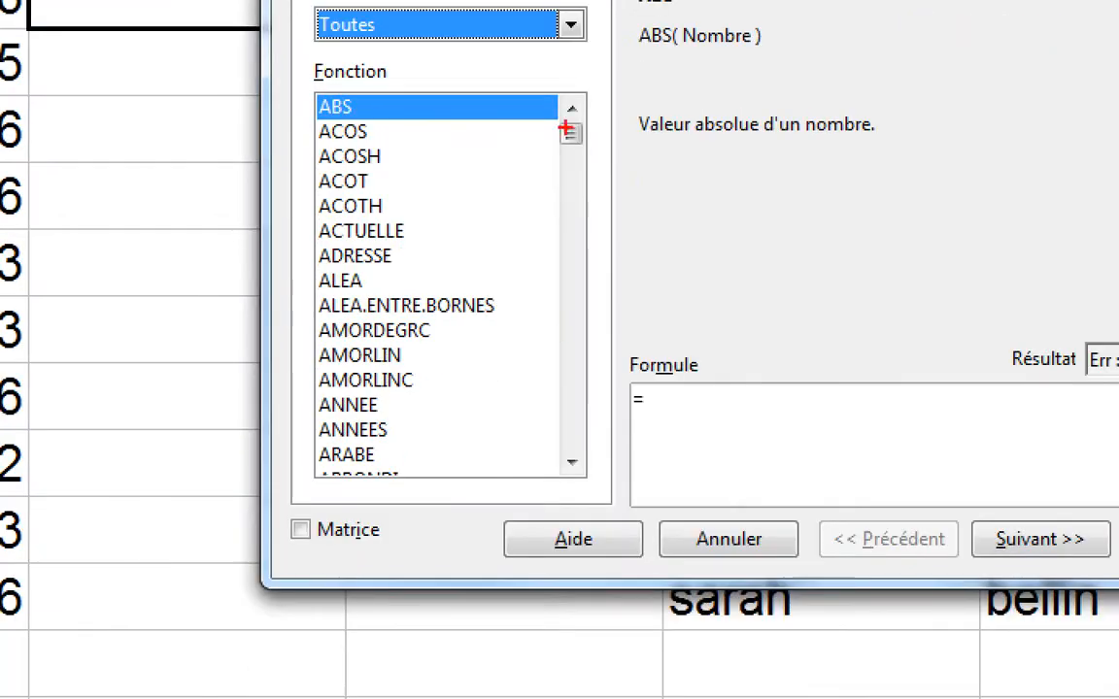
{"action": "left_click_drag", "start_coordinate": [444, 239], "coordinate": [331, 232]}
{"action": "mouse_move", "coordinate": [321, 103]}
{"action": "left_mouse_down"}
{"action": "mouse_move", "coordinate": [227, 327]}
{"action": "mouse_move", "coordinate": [412, 475]}
{"action": "mouse_move", "coordinate": [537, 262]}
{"action": "mouse_move", "coordinate": [527, 70]}
{"action": "left_mouse_up"}
{"action": "key", "text": "Escape"}
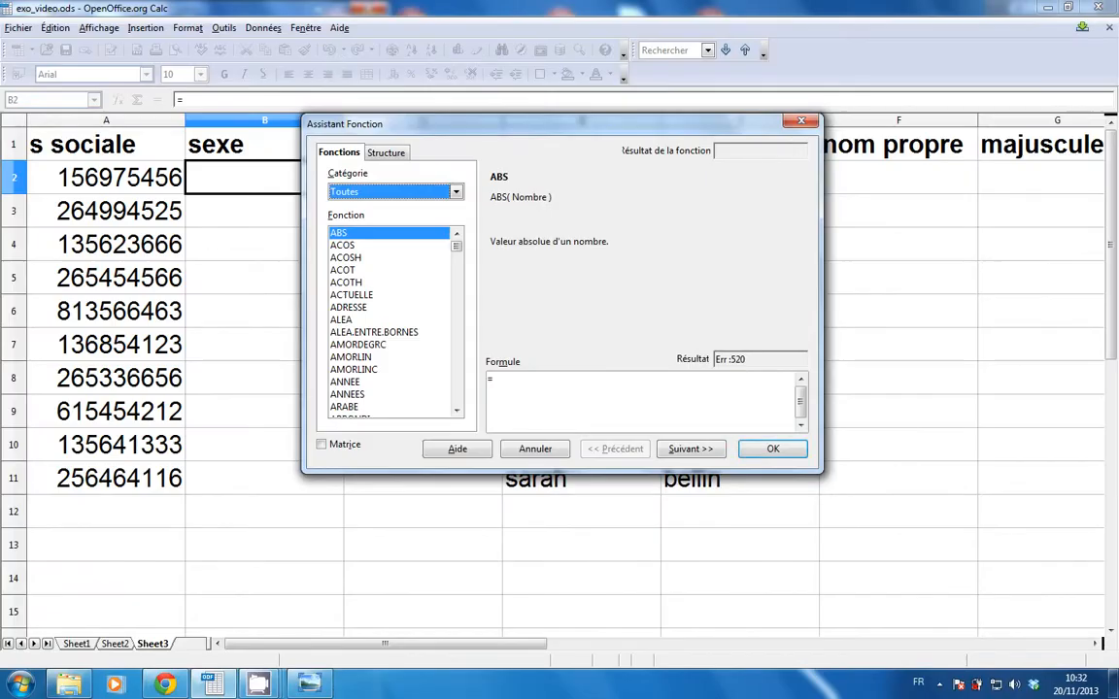
Insert the SI function from the Logique category into the formula of cell B2.
{"action": "left_click", "coordinate": [456, 192]}
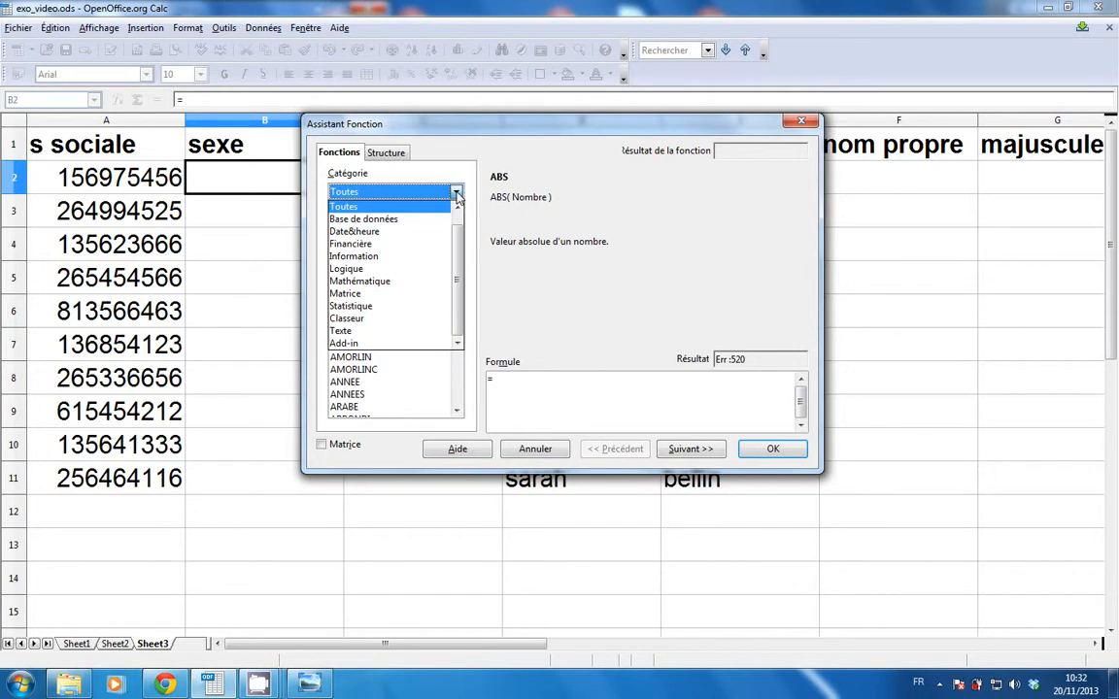
{"action": "left_click", "coordinate": [399, 269]}
{"action": "left_click", "coordinate": [358, 284]}
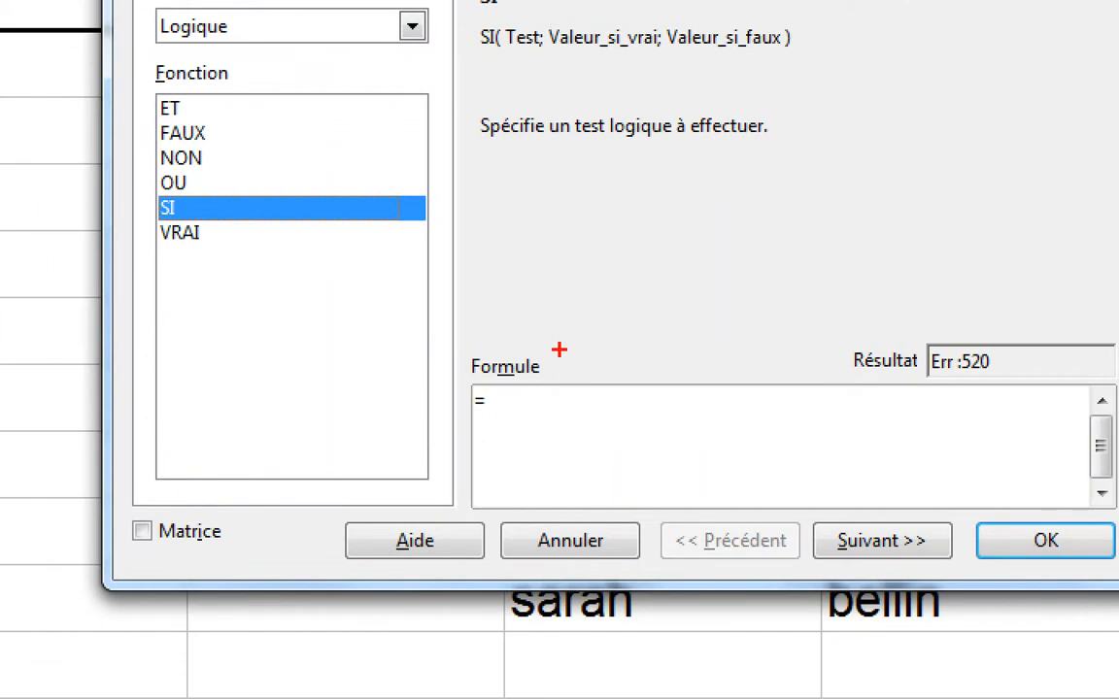
{"action": "mouse_move", "coordinate": [172, 167]}
{"action": "left_mouse_down"}
{"action": "mouse_move", "coordinate": [123, 179]}
{"action": "mouse_move", "coordinate": [195, 202]}
{"action": "mouse_move", "coordinate": [156, 165]}
{"action": "left_mouse_up"}
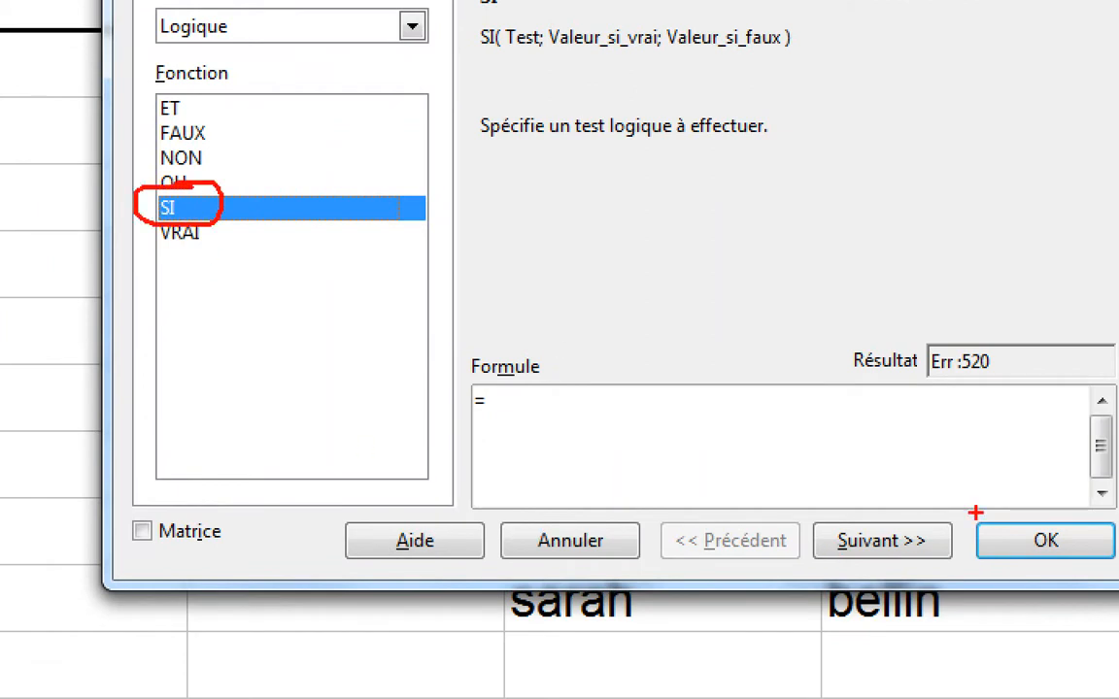
{"action": "mouse_move", "coordinate": [974, 511]}
{"action": "left_mouse_down"}
{"action": "mouse_move", "coordinate": [905, 503]}
{"action": "mouse_move", "coordinate": [804, 525]}
{"action": "mouse_move", "coordinate": [964, 554]}
{"action": "mouse_move", "coordinate": [991, 517]}
{"action": "left_mouse_up"}
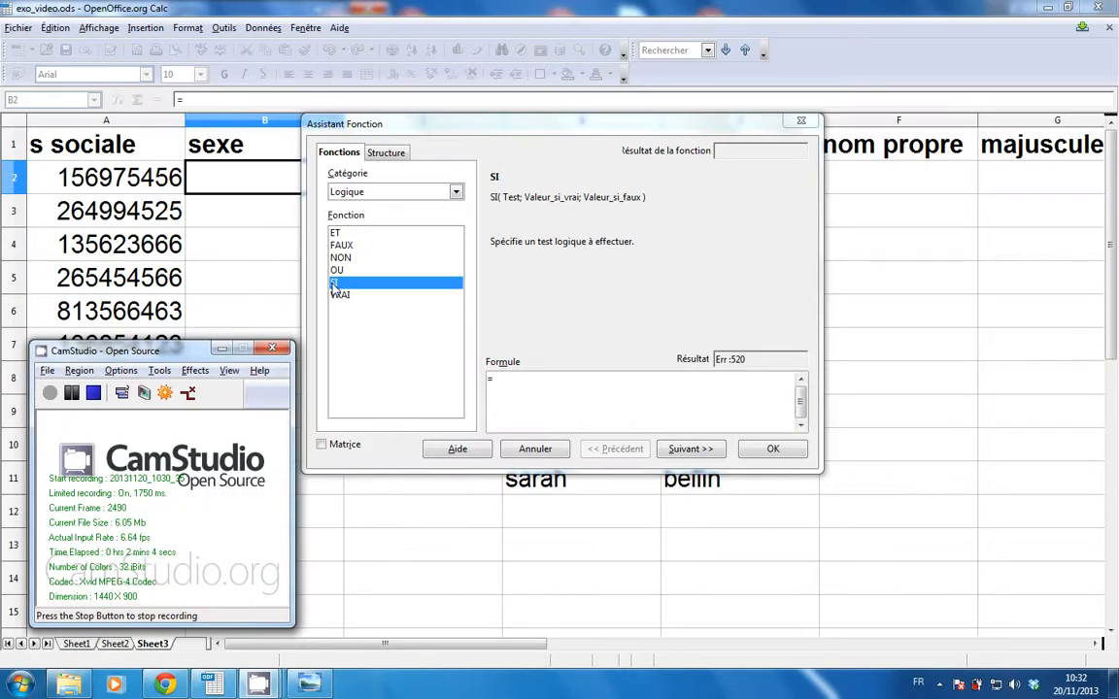
{"action": "double_click", "coordinate": [334, 283]}
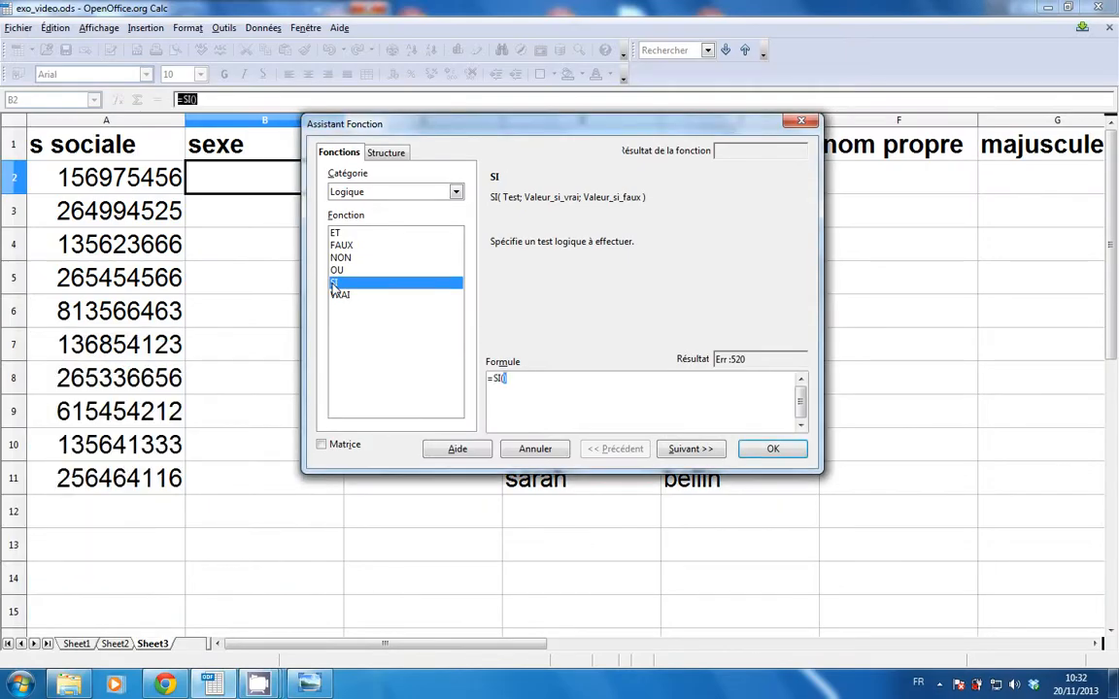
{"action": "left_click_drag", "start_coordinate": [434, 134], "coordinate": [514, 214]}
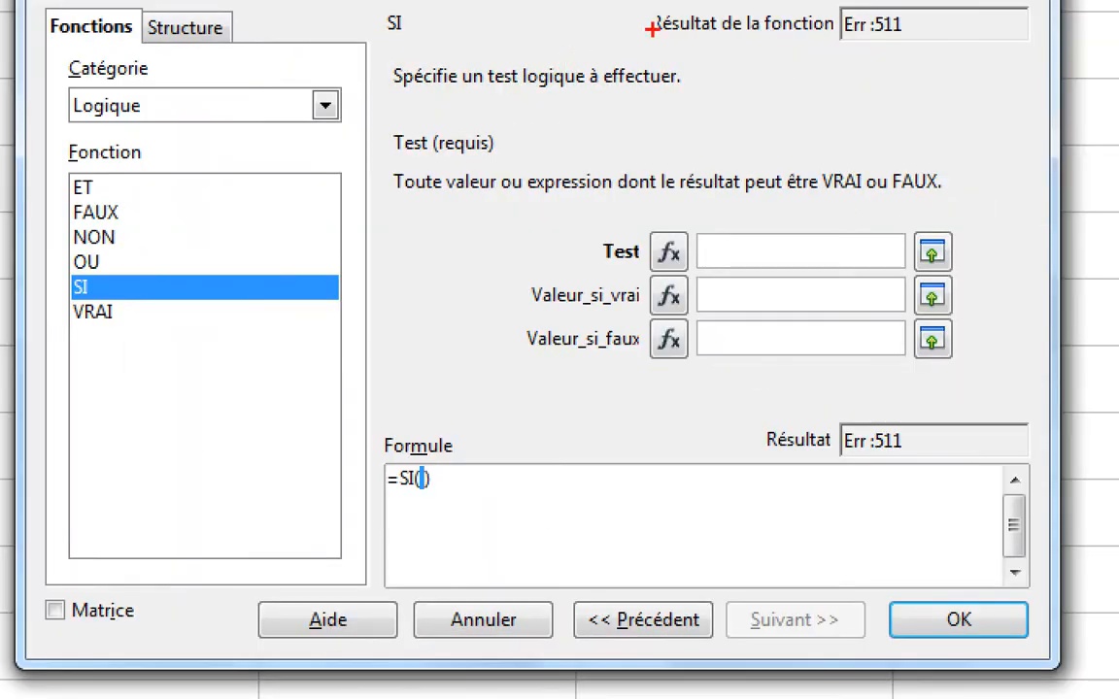
{"action": "mouse_move", "coordinate": [694, 47]}
{"action": "left_mouse_down"}
{"action": "mouse_move", "coordinate": [500, 45]}
{"action": "mouse_move", "coordinate": [380, 76]}
{"action": "mouse_move", "coordinate": [702, 121]}
{"action": "mouse_move", "coordinate": [701, 60]}
{"action": "left_mouse_up"}
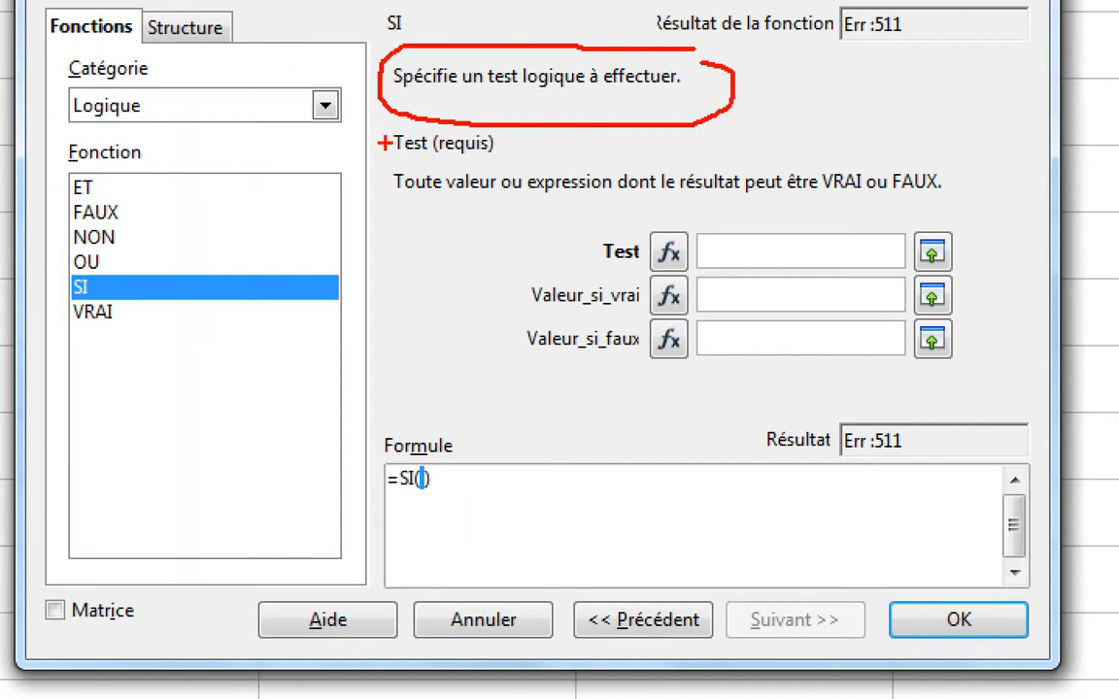
{"action": "left_click_drag", "start_coordinate": [374, 156], "coordinate": [573, 167]}
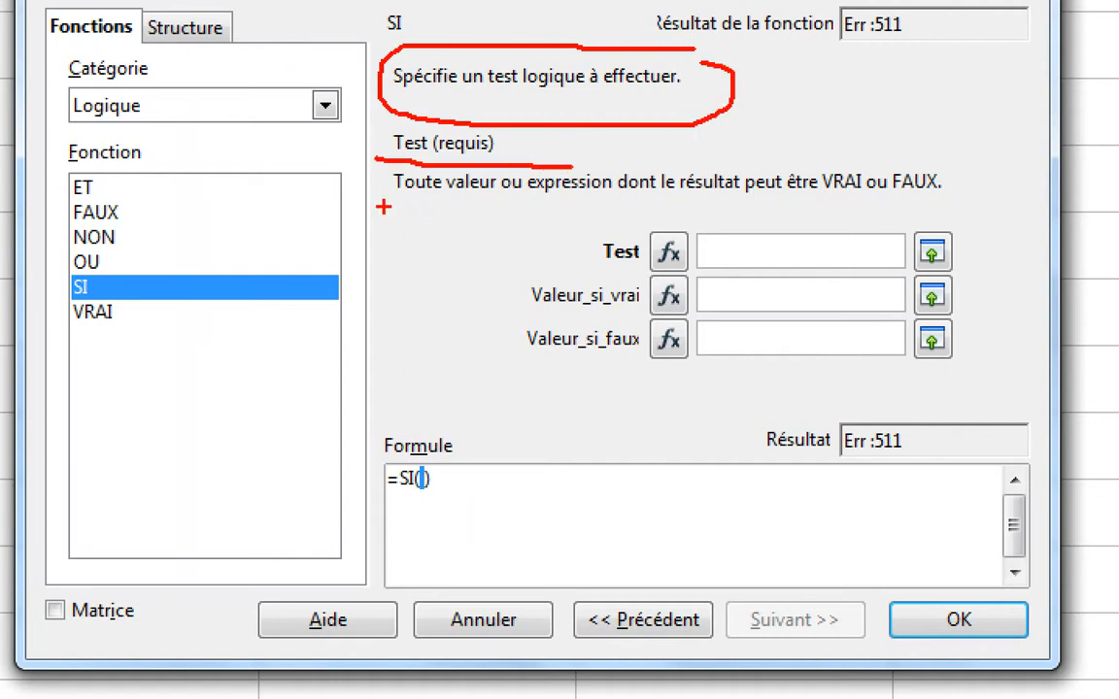
{"action": "left_click_drag", "start_coordinate": [388, 204], "coordinate": [995, 212]}
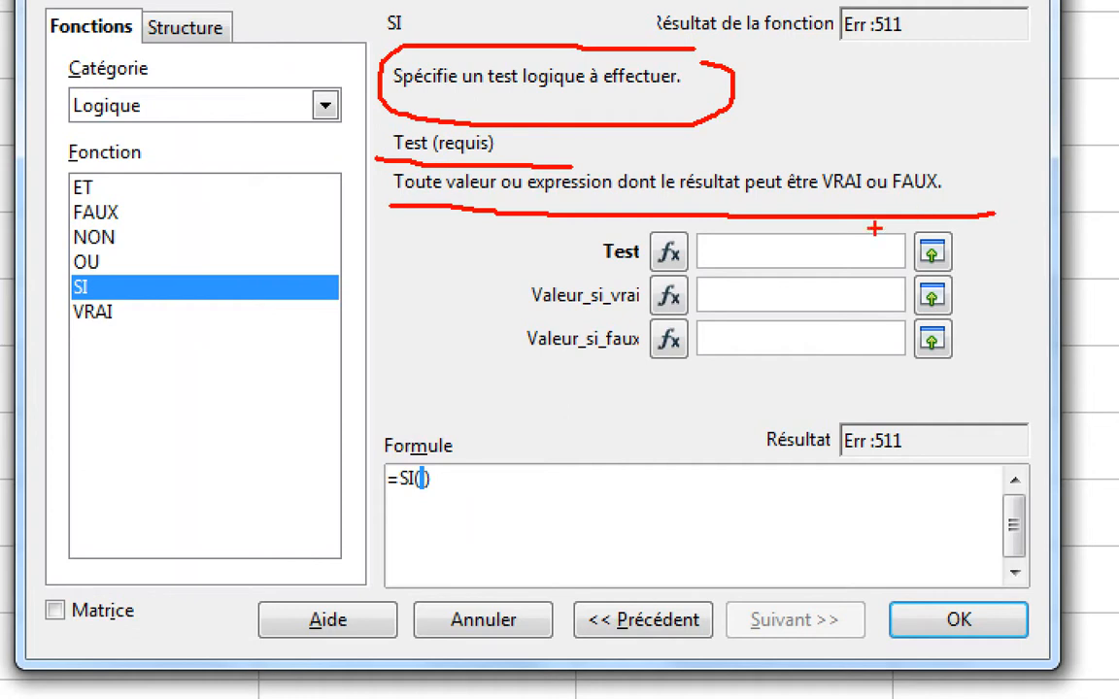
{"action": "mouse_move", "coordinate": [884, 233]}
{"action": "left_mouse_down"}
{"action": "mouse_move", "coordinate": [730, 224]}
{"action": "mouse_move", "coordinate": [693, 253]}
{"action": "mouse_move", "coordinate": [823, 275]}
{"action": "mouse_move", "coordinate": [891, 231]}
{"action": "mouse_move", "coordinate": [873, 228]}
{"action": "left_mouse_up"}
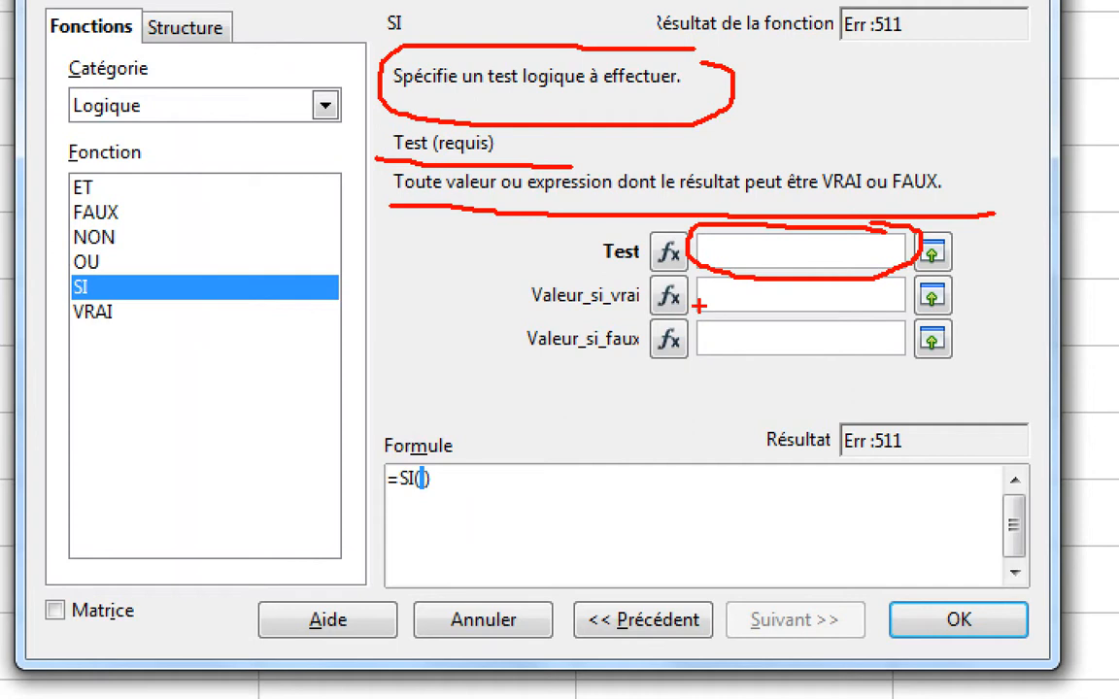
{"action": "left_click_drag", "start_coordinate": [698, 305], "coordinate": [910, 306]}
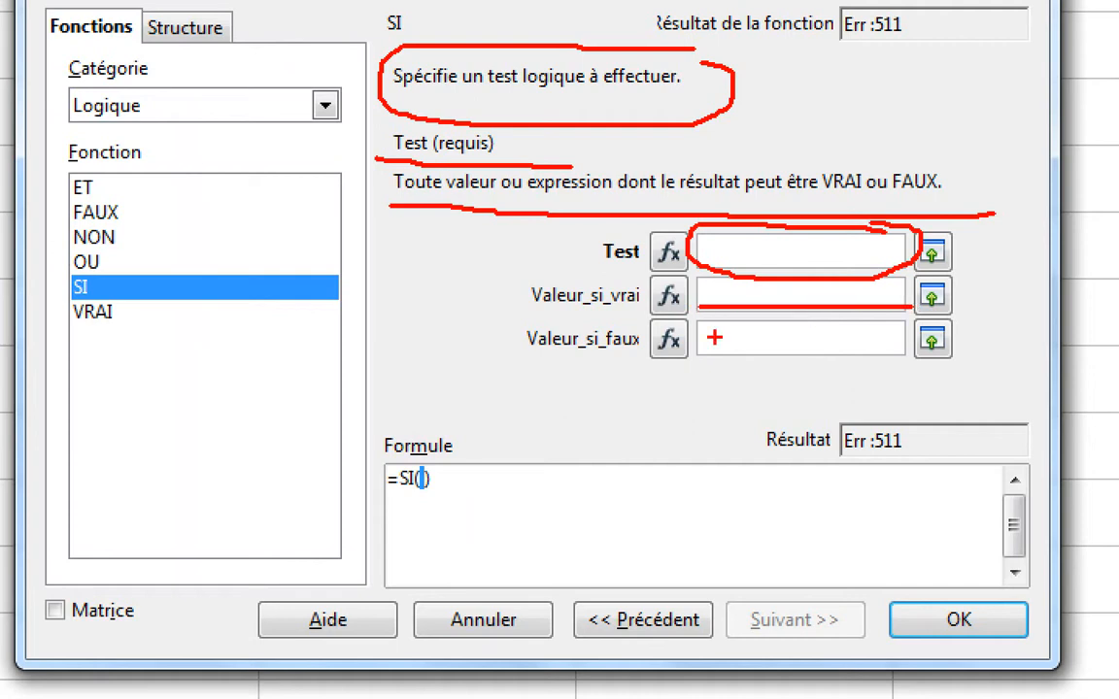
{"action": "left_click_drag", "start_coordinate": [700, 355], "coordinate": [891, 367]}
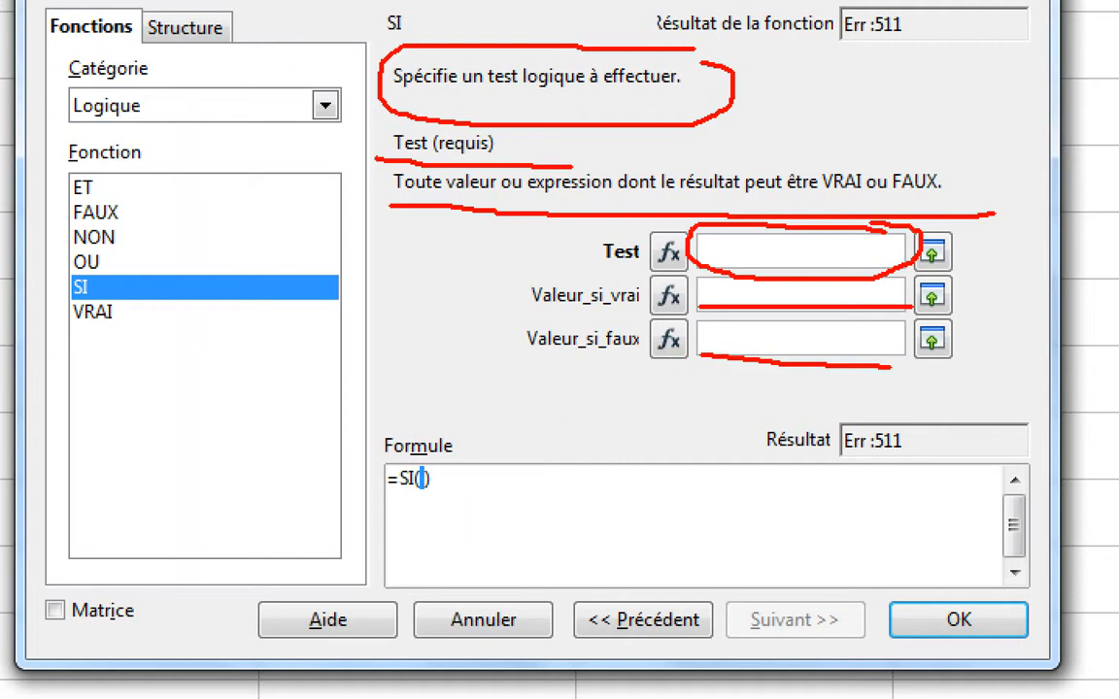
{"action": "mouse_move", "coordinate": [1017, 250]}
{"action": "left_mouse_down"}
{"action": "mouse_move", "coordinate": [1030, 249]}
{"action": "mouse_move", "coordinate": [971, 254]}
{"action": "left_mouse_up"}
{"action": "key", "text": "Escape"}
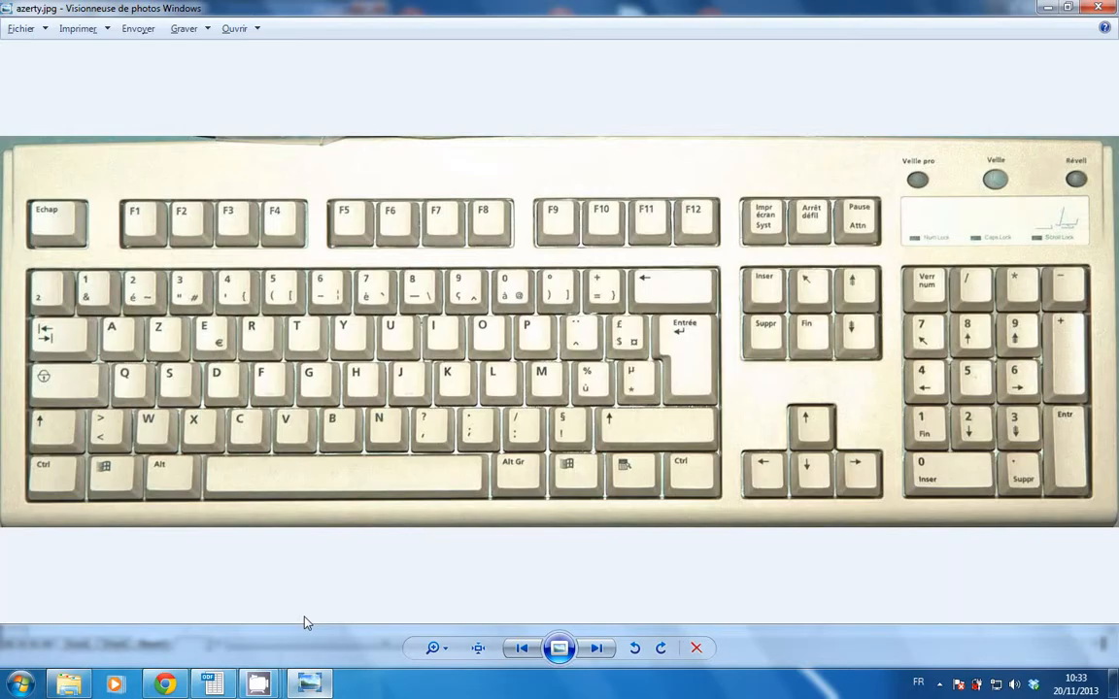
Look at the Tab key in the azerty.jpg keyboard picture and return to the spreadsheet's function wizard.
{"action": "left_click", "coordinate": [303, 621]}
{"action": "key", "text": "ctrl+1"}
{"action": "left_click", "coordinate": [83, 280]}
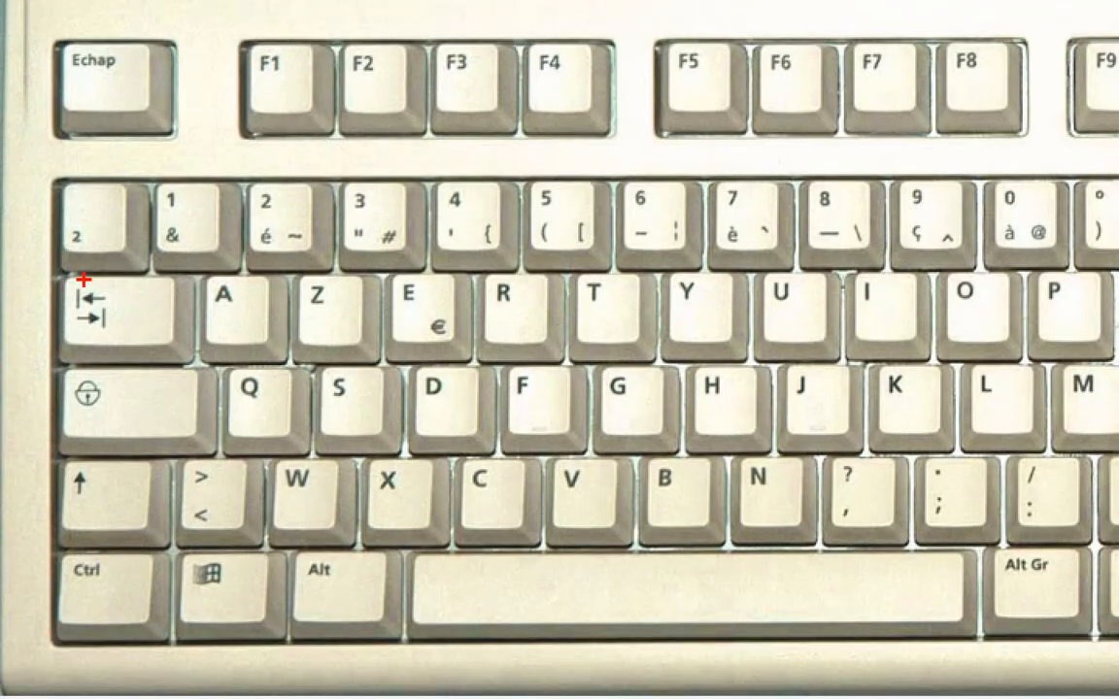
{"action": "mouse_move", "coordinate": [173, 269]}
{"action": "left_mouse_down"}
{"action": "mouse_move", "coordinate": [97, 248]}
{"action": "mouse_move", "coordinate": [29, 321]}
{"action": "mouse_move", "coordinate": [204, 311]}
{"action": "mouse_move", "coordinate": [121, 260]}
{"action": "left_mouse_up"}
{"action": "key", "text": "Escape"}
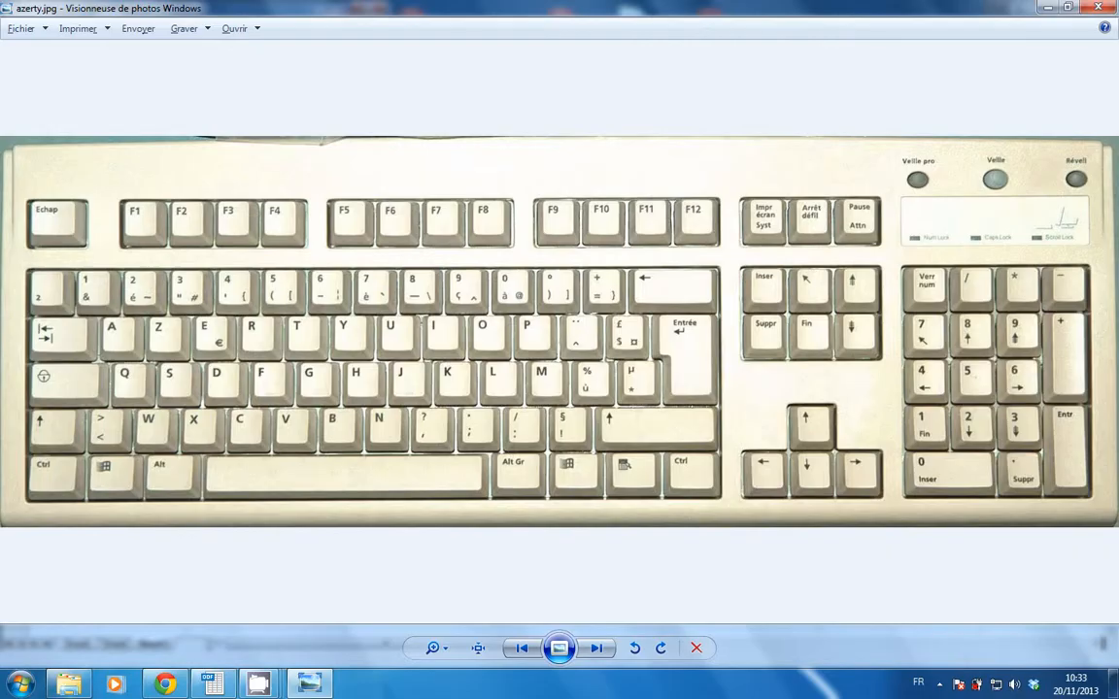
{"action": "key", "text": "alt+Tab"}
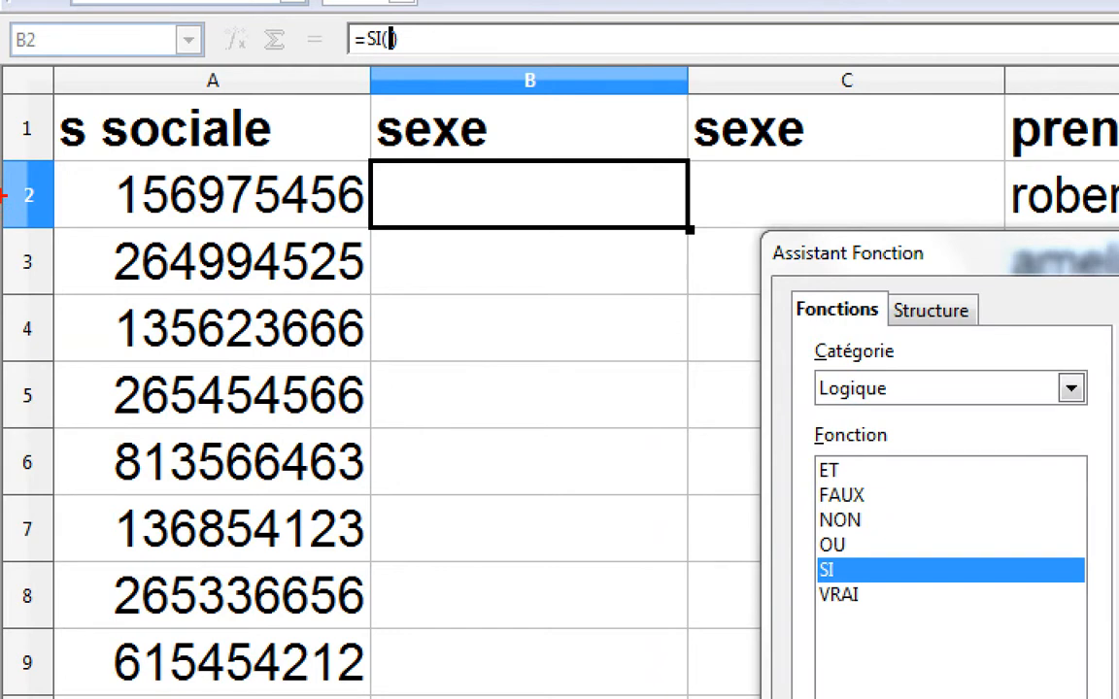
Nest the GAUCHE function from the Texte category inside the SI function's Test argument.
{"action": "mouse_move", "coordinate": [2, 195]}
{"action": "left_mouse_down"}
{"action": "mouse_move", "coordinate": [76, 195]}
{"action": "mouse_move", "coordinate": [88, 182]}
{"action": "mouse_move", "coordinate": [83, 222]}
{"action": "mouse_move", "coordinate": [62, 247]}
{"action": "left_mouse_up"}
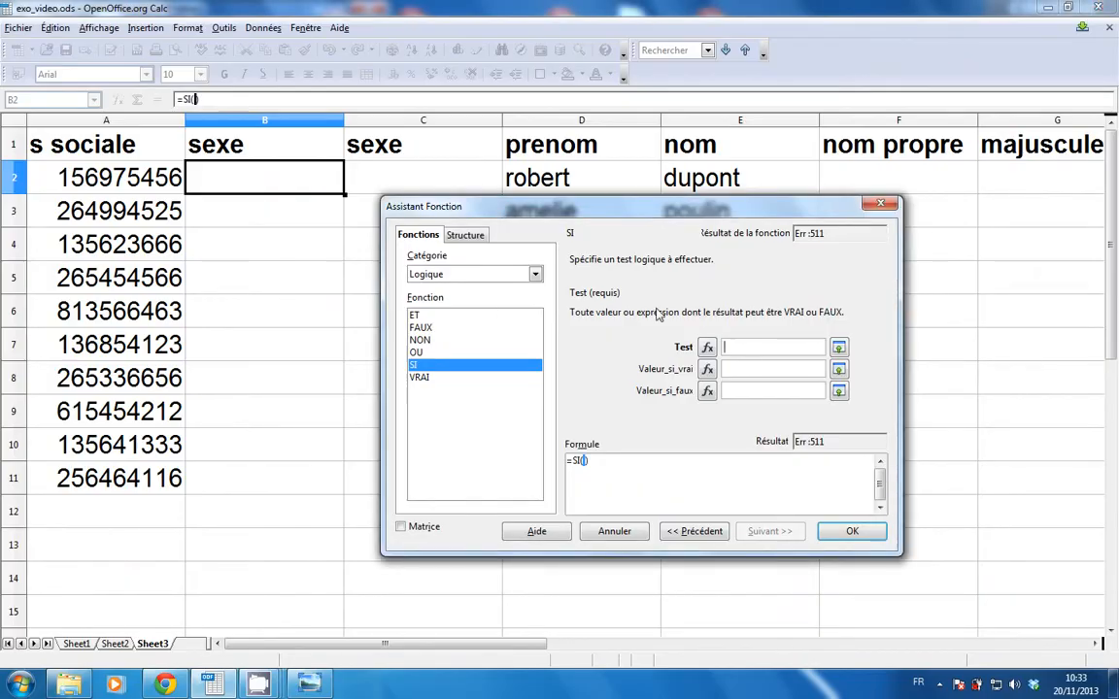
{"action": "left_click", "coordinate": [535, 275]}
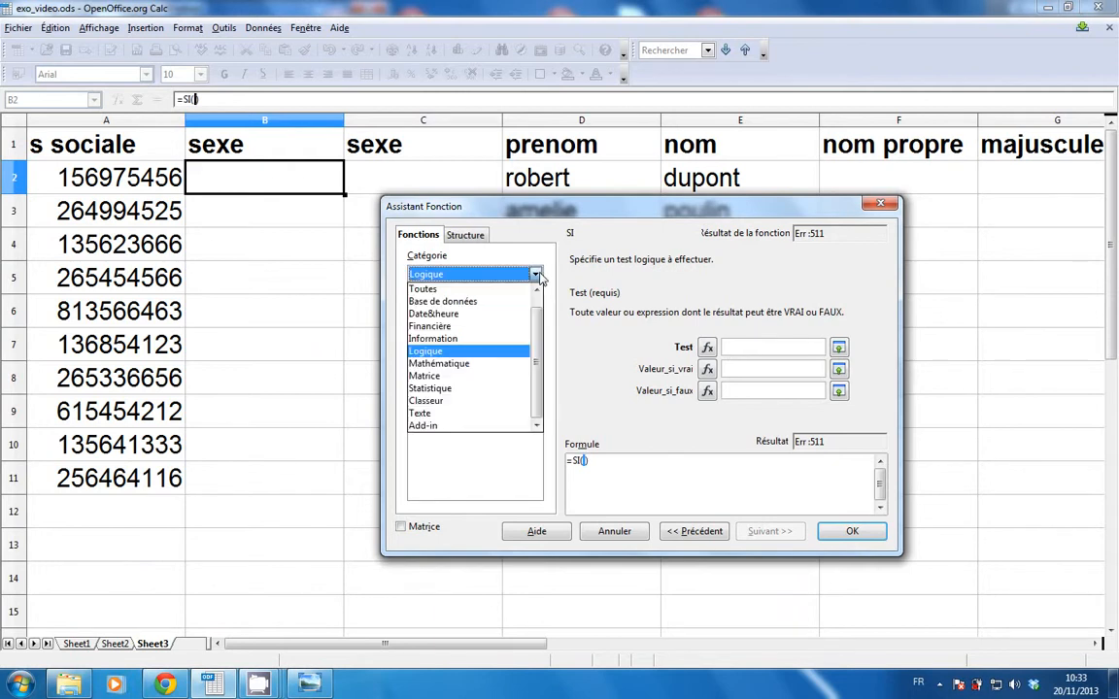
{"action": "left_click", "coordinate": [473, 413]}
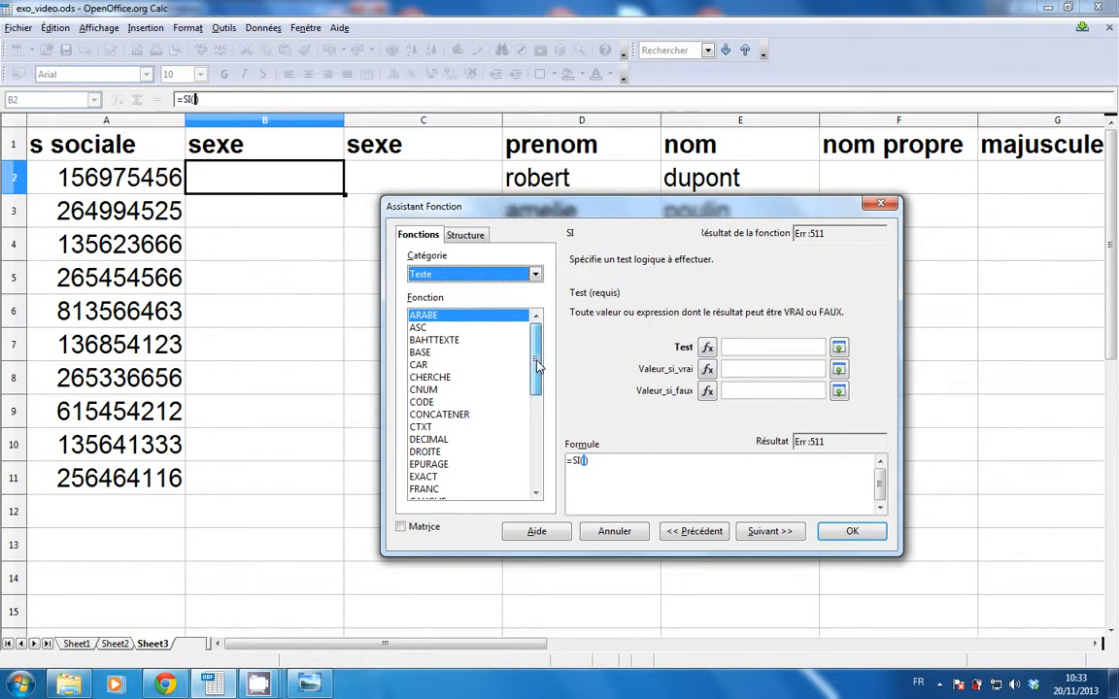
{"action": "scroll", "coordinate": [447, 418], "scroll_direction": "down", "scroll_amount": 2}
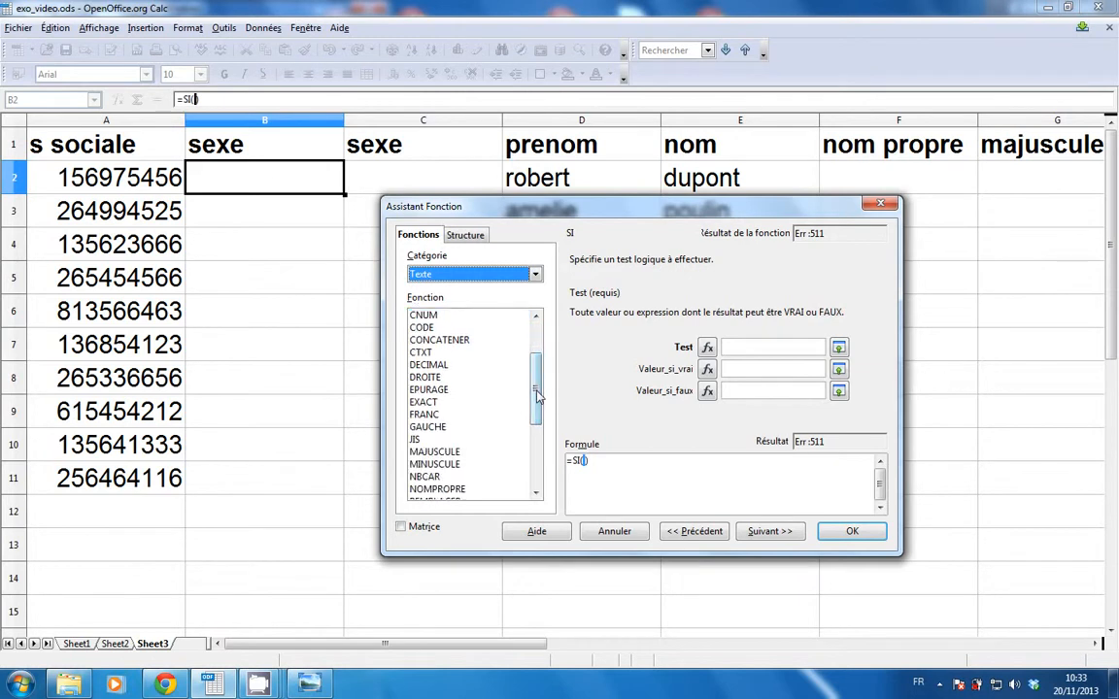
{"action": "double_click", "coordinate": [437, 430]}
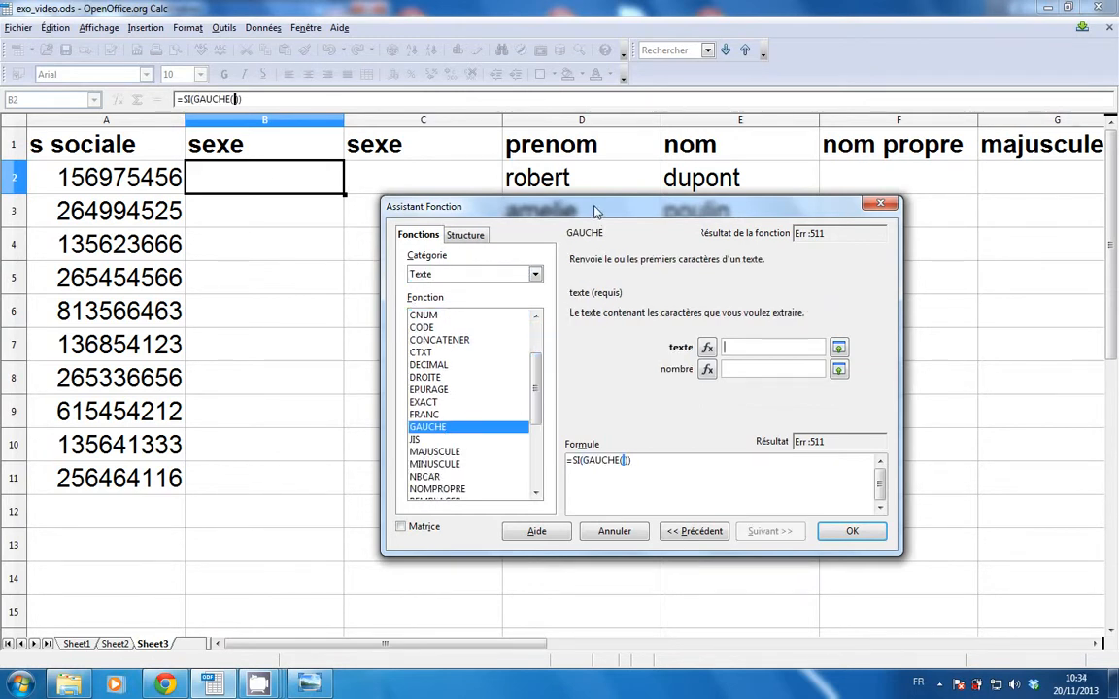
{"action": "left_click_drag", "start_coordinate": [595, 211], "coordinate": [479, 172]}
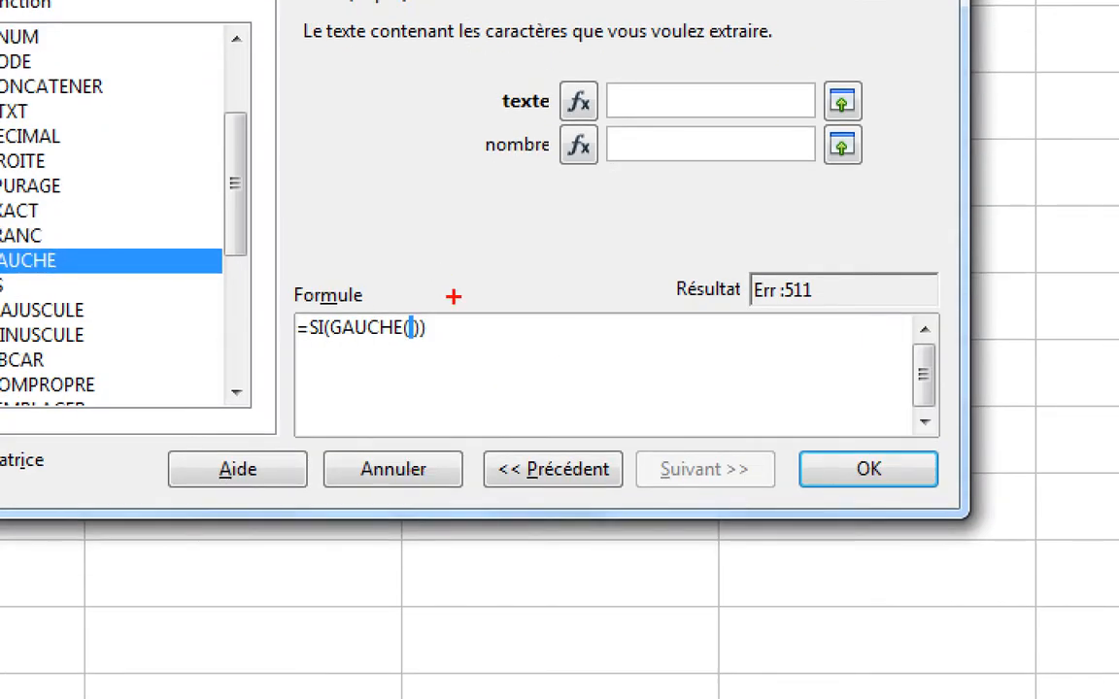
{"action": "left_click_drag", "start_coordinate": [466, 308], "coordinate": [376, 262]}
{"action": "mouse_move", "coordinate": [260, 280]}
{"action": "left_mouse_down"}
{"action": "mouse_move", "coordinate": [276, 342]}
{"action": "mouse_move", "coordinate": [486, 359]}
{"action": "mouse_move", "coordinate": [457, 289]}
{"action": "left_mouse_up"}
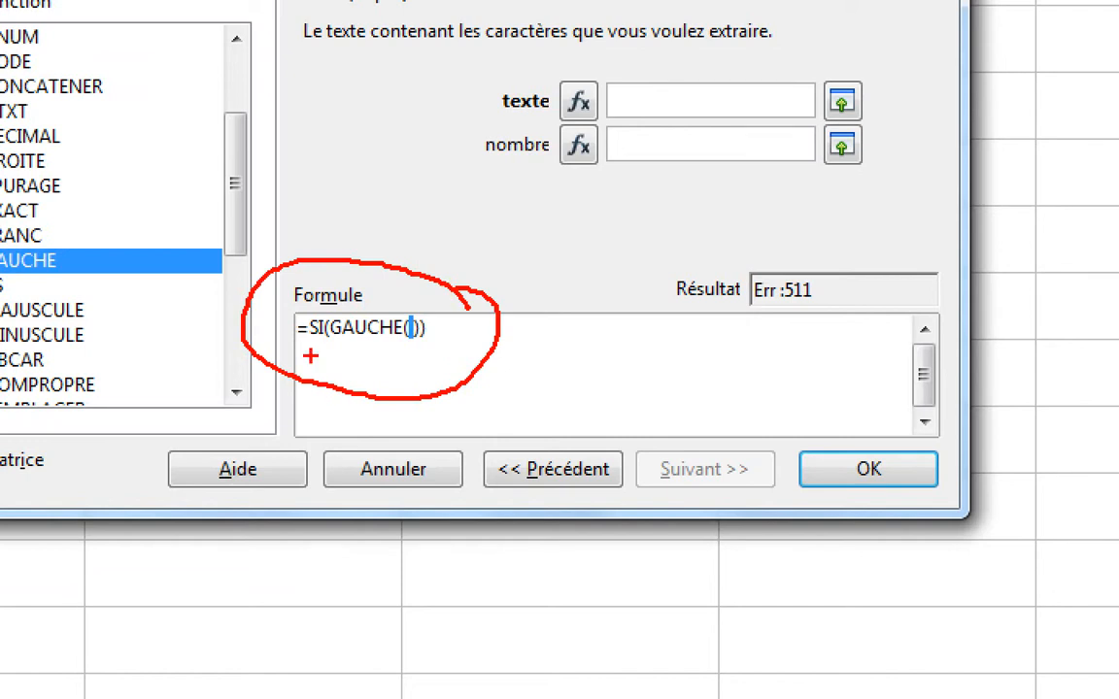
{"action": "left_click_drag", "start_coordinate": [310, 356], "coordinate": [310, 481]}
{"action": "mouse_move", "coordinate": [311, 355]}
{"action": "left_mouse_down"}
{"action": "mouse_move", "coordinate": [281, 393]}
{"action": "mouse_move", "coordinate": [317, 361]}
{"action": "mouse_move", "coordinate": [376, 424]}
{"action": "mouse_move", "coordinate": [378, 490]}
{"action": "left_mouse_up"}
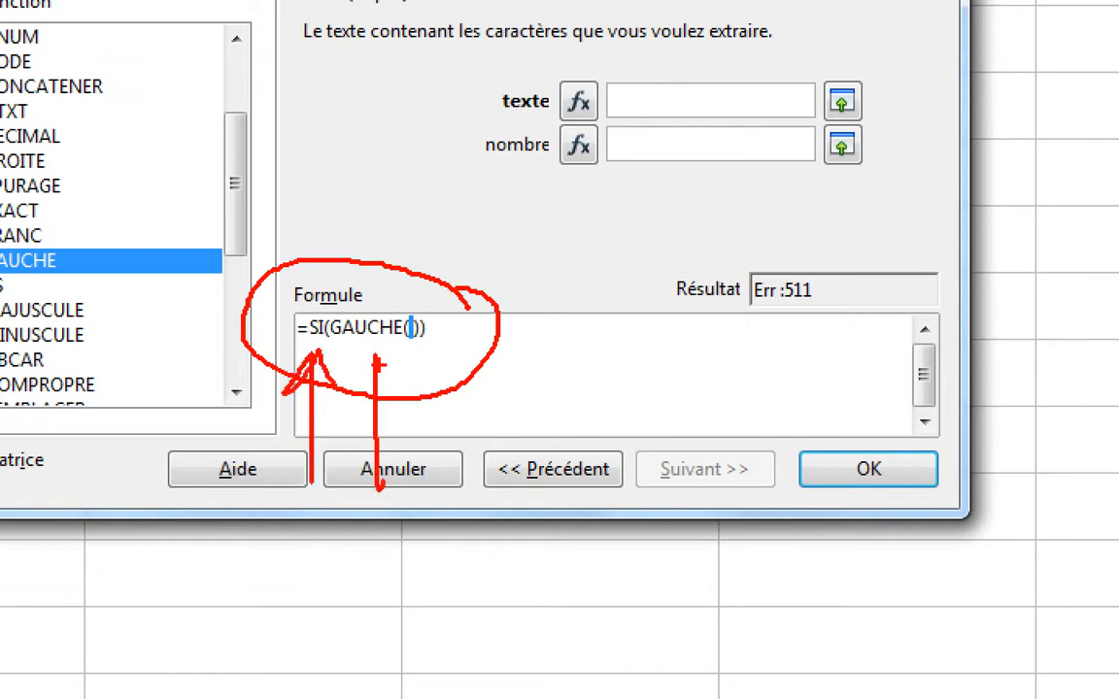
{"action": "mouse_move", "coordinate": [373, 353]}
{"action": "left_mouse_down"}
{"action": "mouse_move", "coordinate": [357, 385]}
{"action": "mouse_move", "coordinate": [374, 356]}
{"action": "mouse_move", "coordinate": [419, 396]}
{"action": "left_mouse_up"}
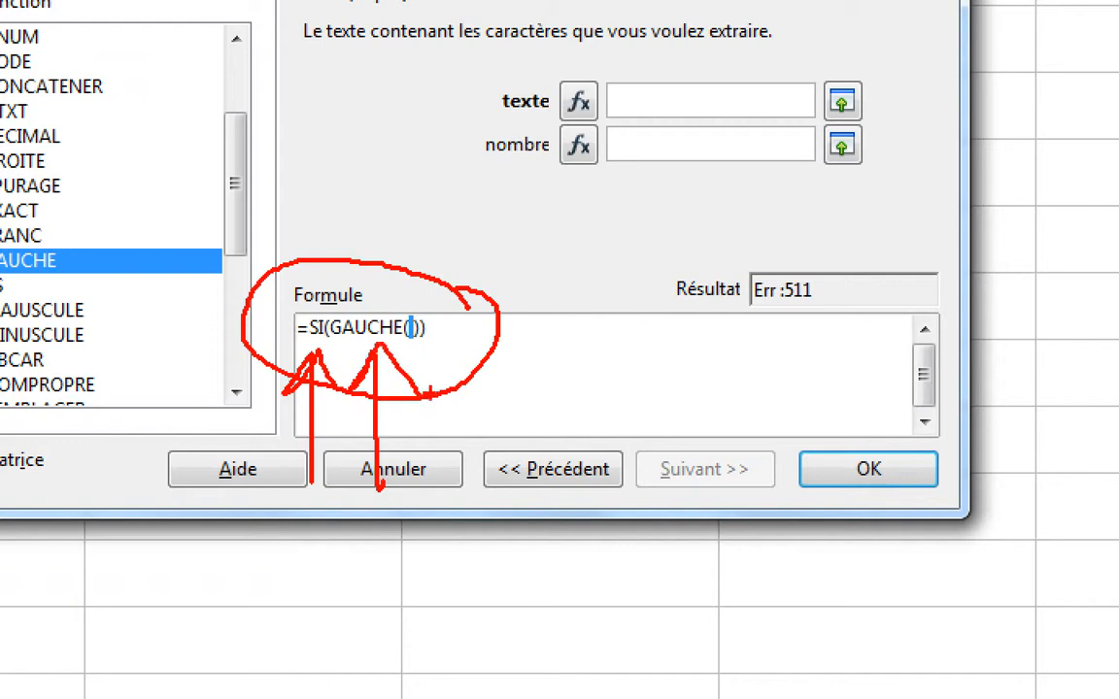
{"action": "mouse_move", "coordinate": [839, 60]}
{"action": "left_mouse_down"}
{"action": "mouse_move", "coordinate": [451, 73]}
{"action": "mouse_move", "coordinate": [525, 112]}
{"action": "mouse_move", "coordinate": [688, 116]}
{"action": "mouse_move", "coordinate": [910, 96]}
{"action": "mouse_move", "coordinate": [809, 50]}
{"action": "left_mouse_up"}
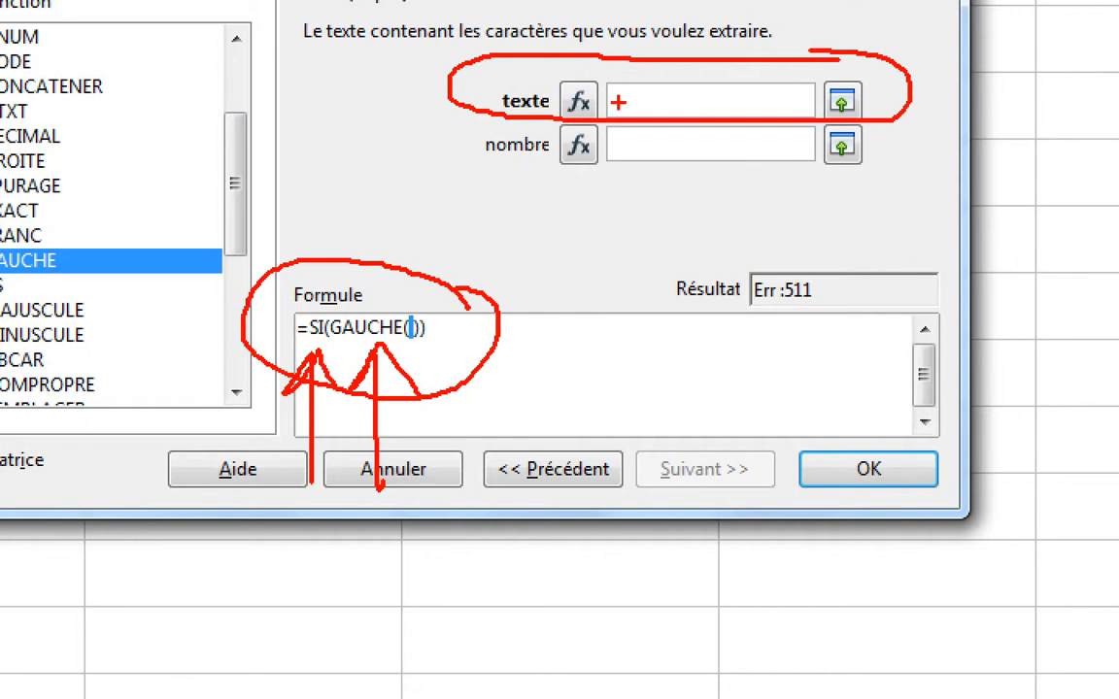
{"action": "left_click_drag", "start_coordinate": [615, 74], "coordinate": [616, 115]}
{"action": "mouse_move", "coordinate": [629, 148]}
{"action": "left_mouse_down"}
{"action": "mouse_move", "coordinate": [649, 133]}
{"action": "mouse_move", "coordinate": [664, 206]}
{"action": "left_mouse_up"}
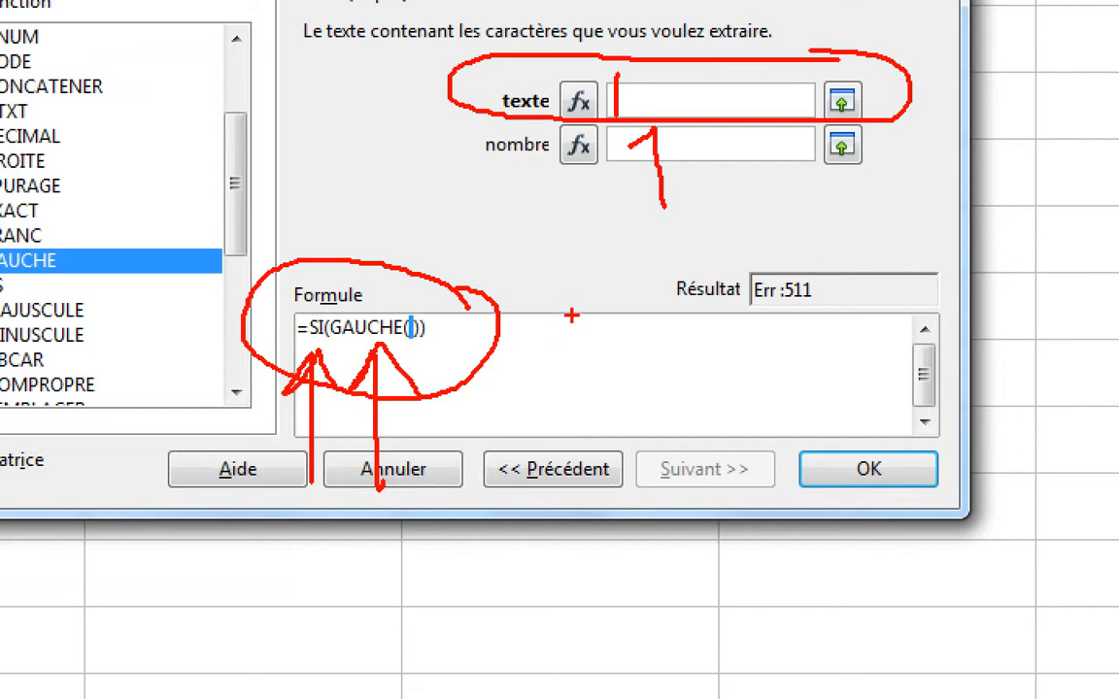
{"action": "left_click_drag", "start_coordinate": [571, 315], "coordinate": [577, 356]}
{"action": "left_click_drag", "start_coordinate": [582, 309], "coordinate": [579, 340]}
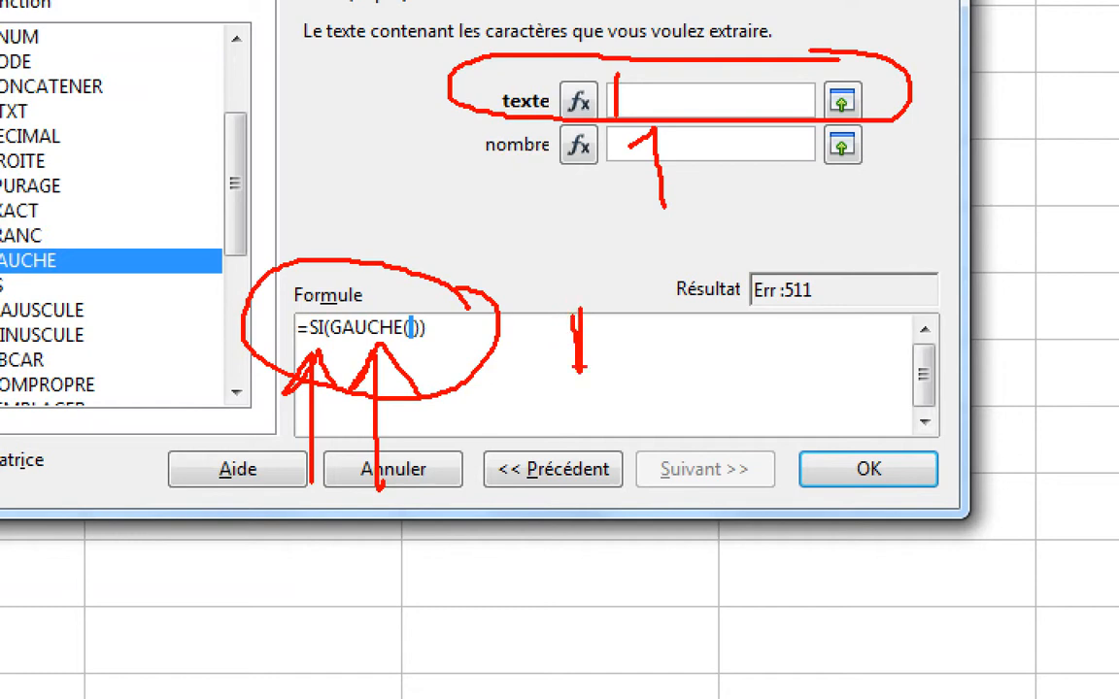
{"action": "key", "text": "Escape"}
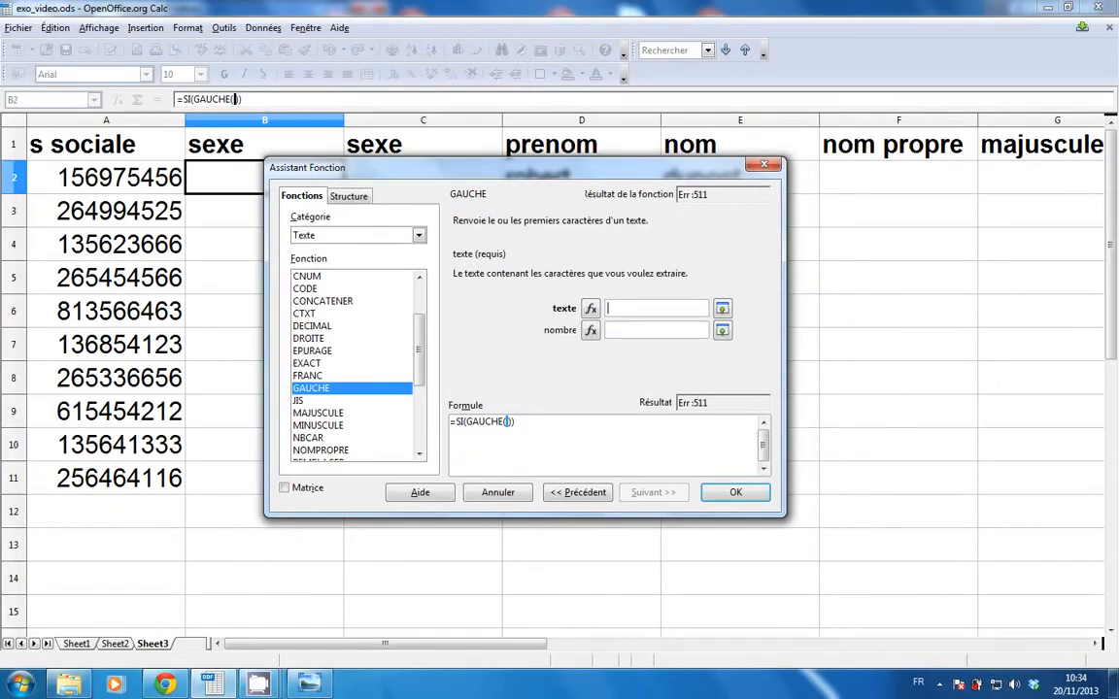
Set GAUCHE's texte argument to cell A2 and its nombre argument to 1.
{"action": "left_click_drag", "start_coordinate": [434, 153], "coordinate": [530, 141]}
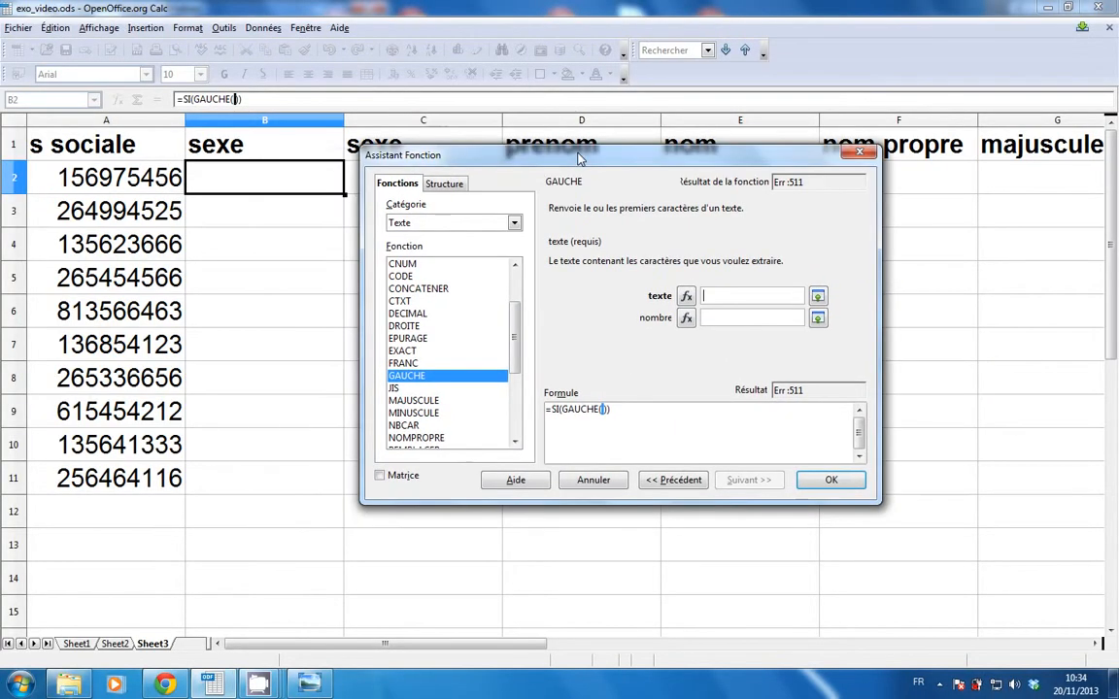
{"action": "left_click", "coordinate": [124, 183]}
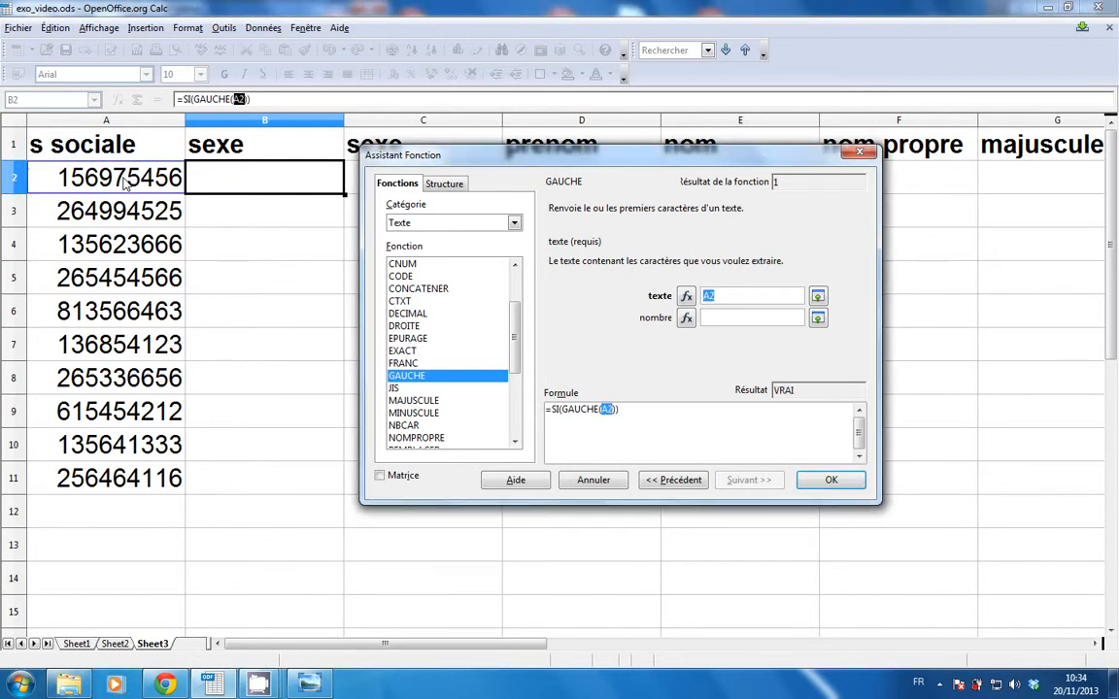
{"action": "key", "text": "Tab"}
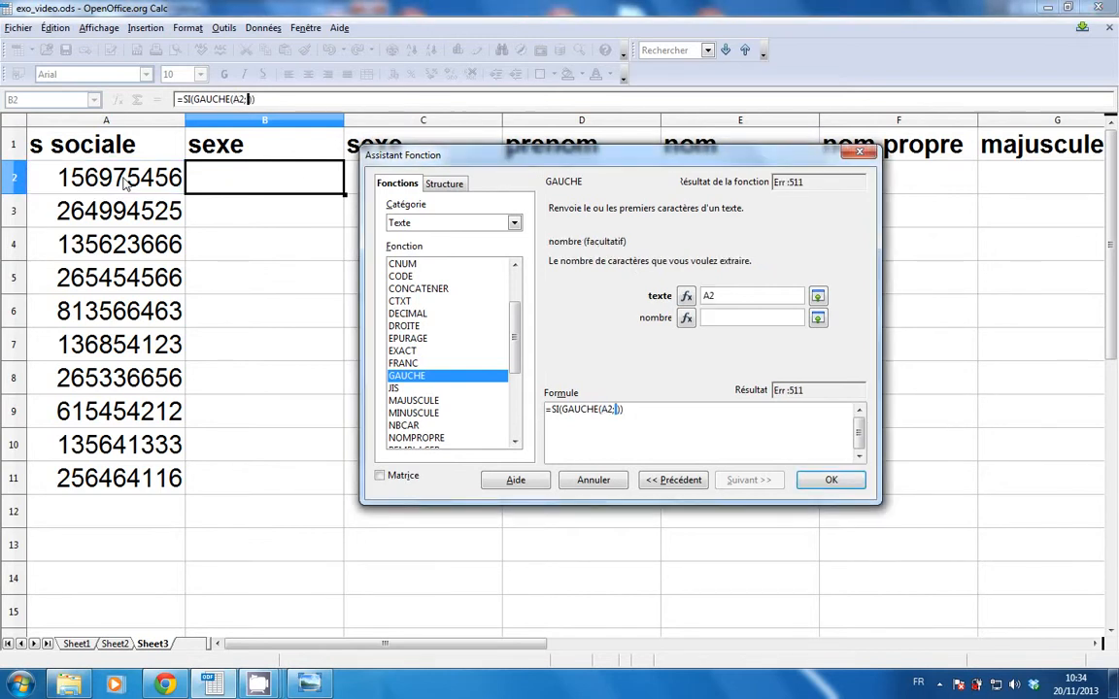
{"action": "type", "text": "1"}
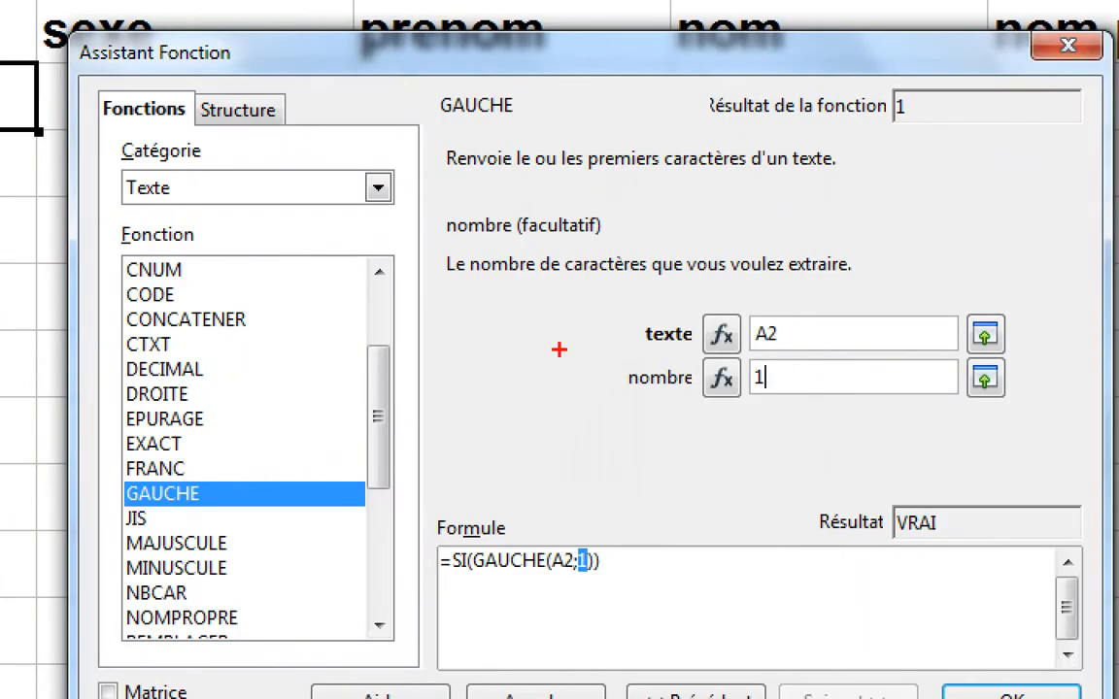
{"action": "mouse_move", "coordinate": [862, 297]}
{"action": "left_mouse_down"}
{"action": "mouse_move", "coordinate": [753, 282]}
{"action": "mouse_move", "coordinate": [576, 371]}
{"action": "mouse_move", "coordinate": [760, 396]}
{"action": "mouse_move", "coordinate": [861, 295]}
{"action": "left_mouse_up"}
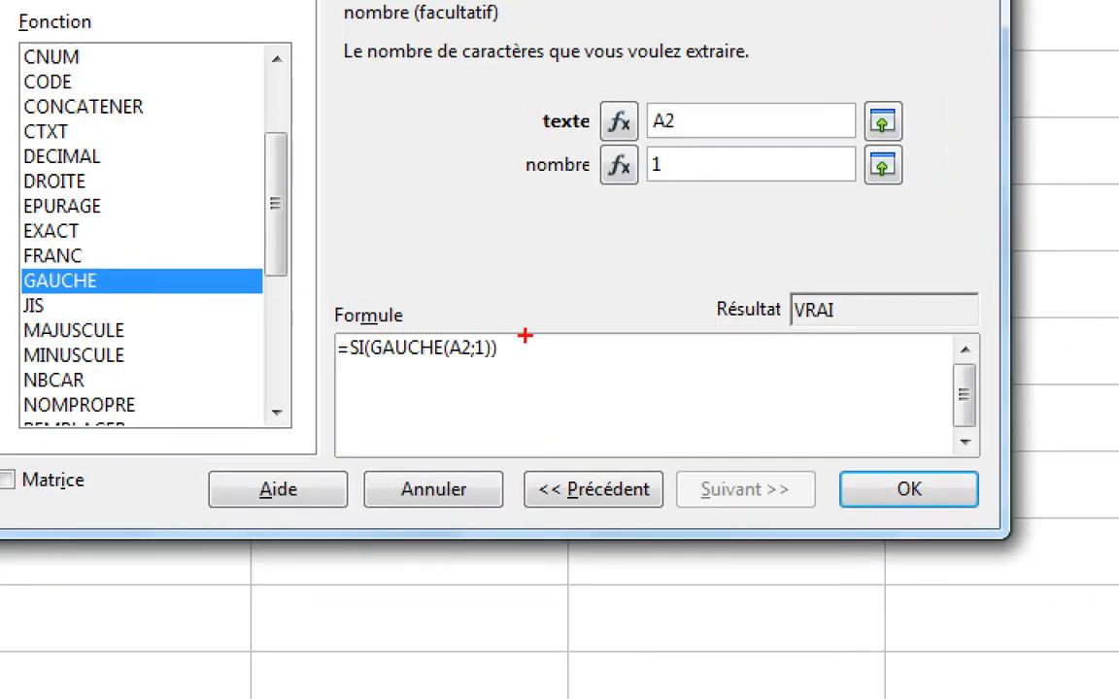
Look at the arrow keys in the azerty.jpg keyboard picture and return the function wizard to the enclosing SI function's arguments.
{"action": "left_click_drag", "start_coordinate": [524, 335], "coordinate": [531, 412]}
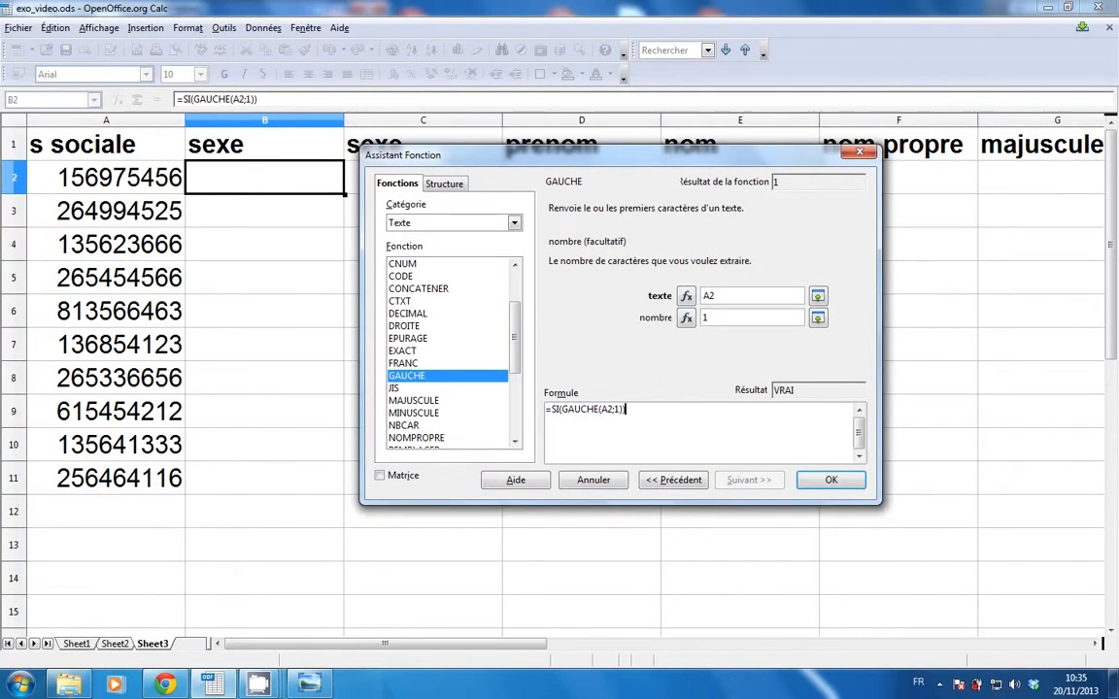
{"action": "key", "text": "alt+Tab"}
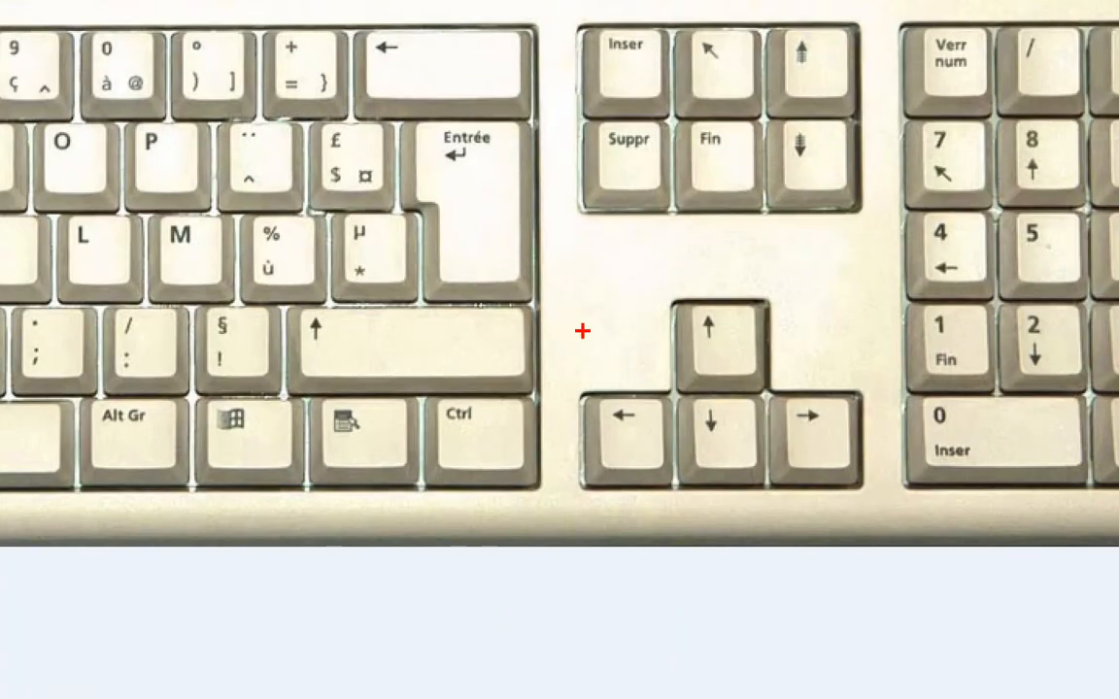
{"action": "left_click_drag", "start_coordinate": [800, 389], "coordinate": [896, 407]}
{"action": "mouse_move", "coordinate": [696, 270]}
{"action": "left_mouse_down"}
{"action": "mouse_move", "coordinate": [799, 643]}
{"action": "mouse_move", "coordinate": [794, 255]}
{"action": "left_mouse_up"}
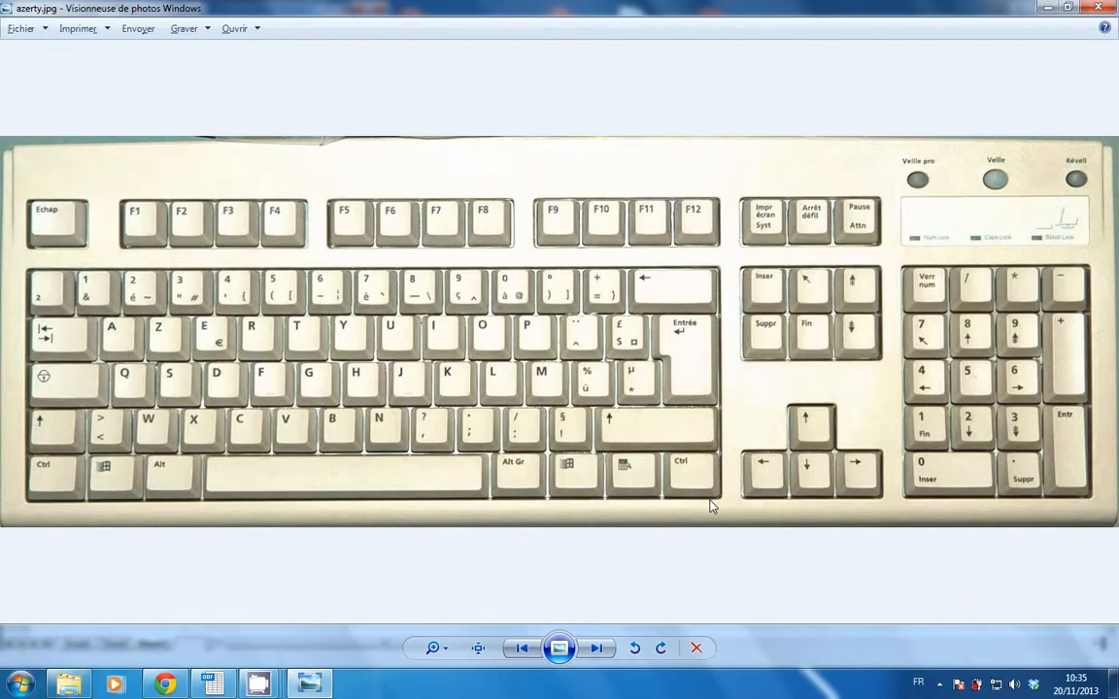
{"action": "key", "text": "alt+Tab"}
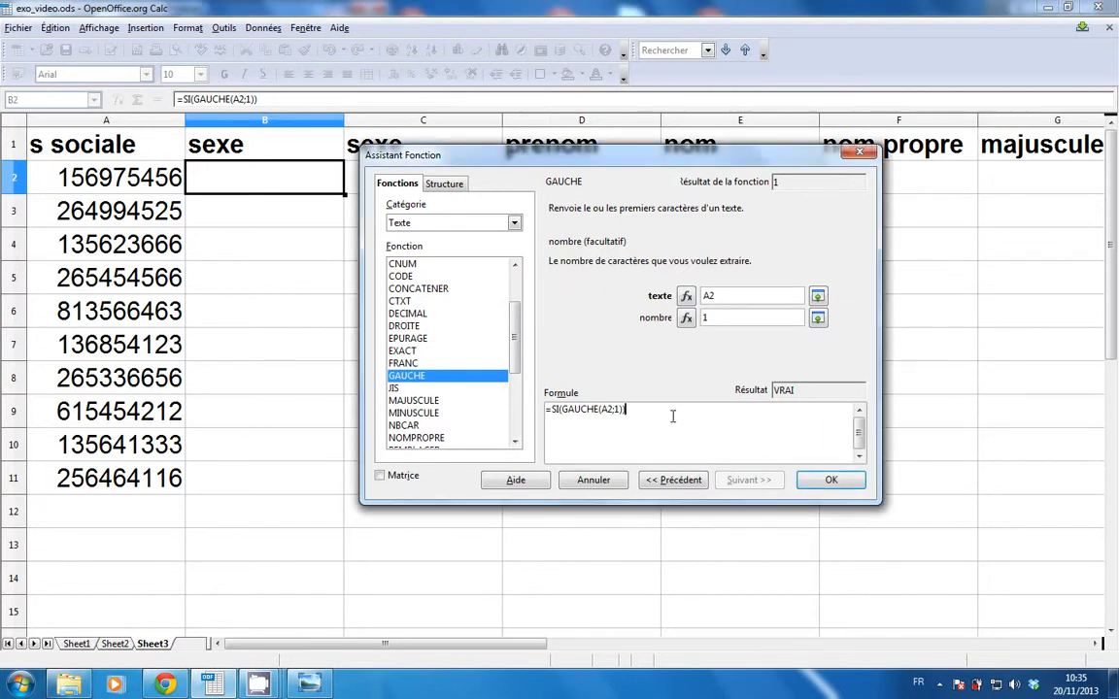
{"action": "type", "text": ")"}
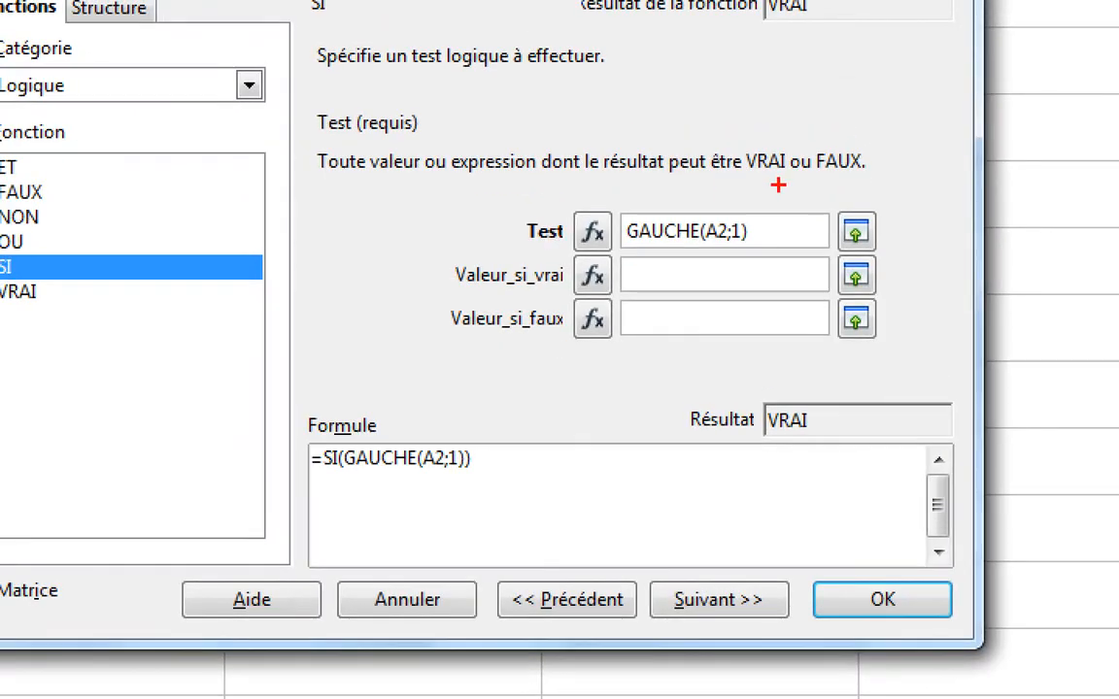
{"action": "mouse_move", "coordinate": [778, 185]}
{"action": "left_mouse_down"}
{"action": "mouse_move", "coordinate": [680, 182]}
{"action": "mouse_move", "coordinate": [559, 233]}
{"action": "mouse_move", "coordinate": [660, 249]}
{"action": "mouse_move", "coordinate": [786, 212]}
{"action": "mouse_move", "coordinate": [756, 183]}
{"action": "left_mouse_up"}
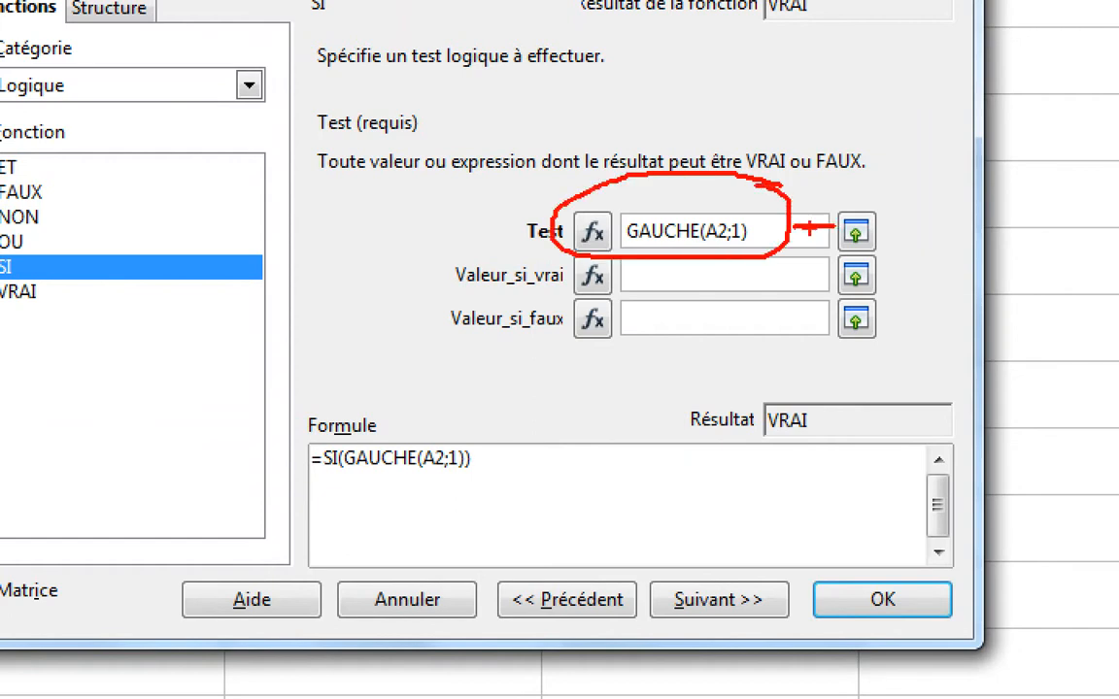
{"action": "mouse_move", "coordinate": [837, 225]}
{"action": "left_mouse_down"}
{"action": "mouse_move", "coordinate": [795, 233]}
{"action": "mouse_move", "coordinate": [843, 234]}
{"action": "left_mouse_up"}
{"action": "mouse_move", "coordinate": [885, 233]}
{"action": "left_mouse_down"}
{"action": "mouse_move", "coordinate": [910, 217]}
{"action": "mouse_move", "coordinate": [924, 265]}
{"action": "left_mouse_up"}
{"action": "mouse_move", "coordinate": [872, 180]}
{"action": "left_mouse_down"}
{"action": "mouse_move", "coordinate": [871, 204]}
{"action": "mouse_move", "coordinate": [941, 197]}
{"action": "mouse_move", "coordinate": [957, 208]}
{"action": "left_mouse_up"}
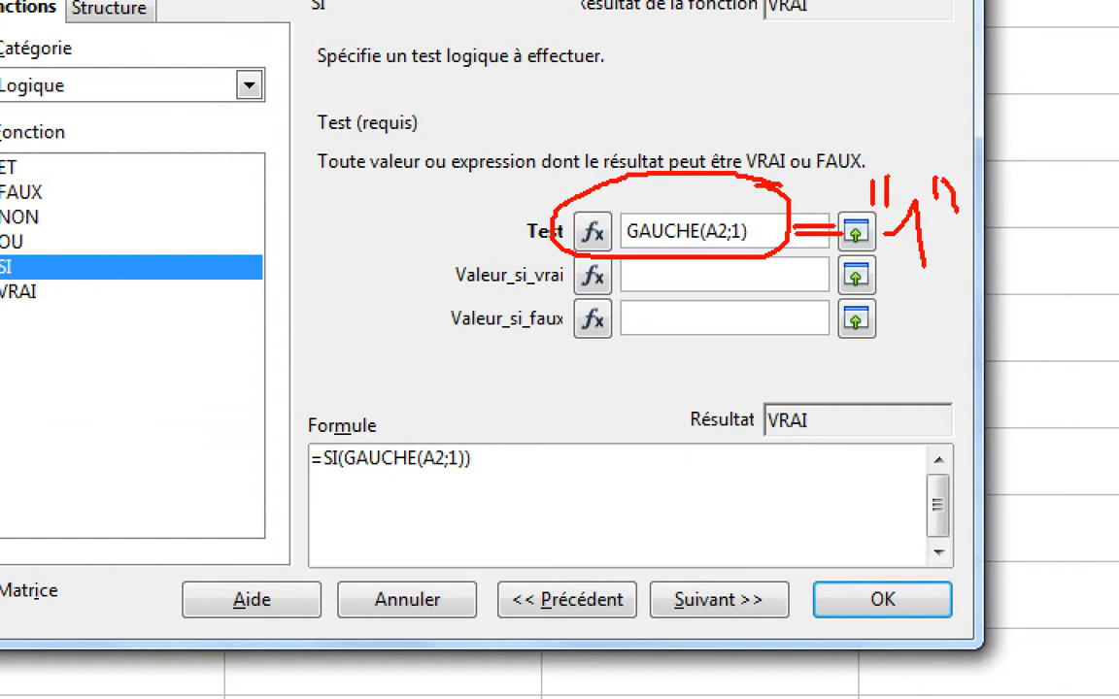
{"action": "mouse_move", "coordinate": [746, 269]}
{"action": "left_mouse_down"}
{"action": "mouse_move", "coordinate": [757, 302]}
{"action": "mouse_move", "coordinate": [792, 285]}
{"action": "mouse_move", "coordinate": [789, 302]}
{"action": "left_mouse_up"}
{"action": "mouse_move", "coordinate": [665, 328]}
{"action": "left_mouse_down"}
{"action": "mouse_move", "coordinate": [666, 369]}
{"action": "mouse_move", "coordinate": [701, 309]}
{"action": "left_mouse_up"}
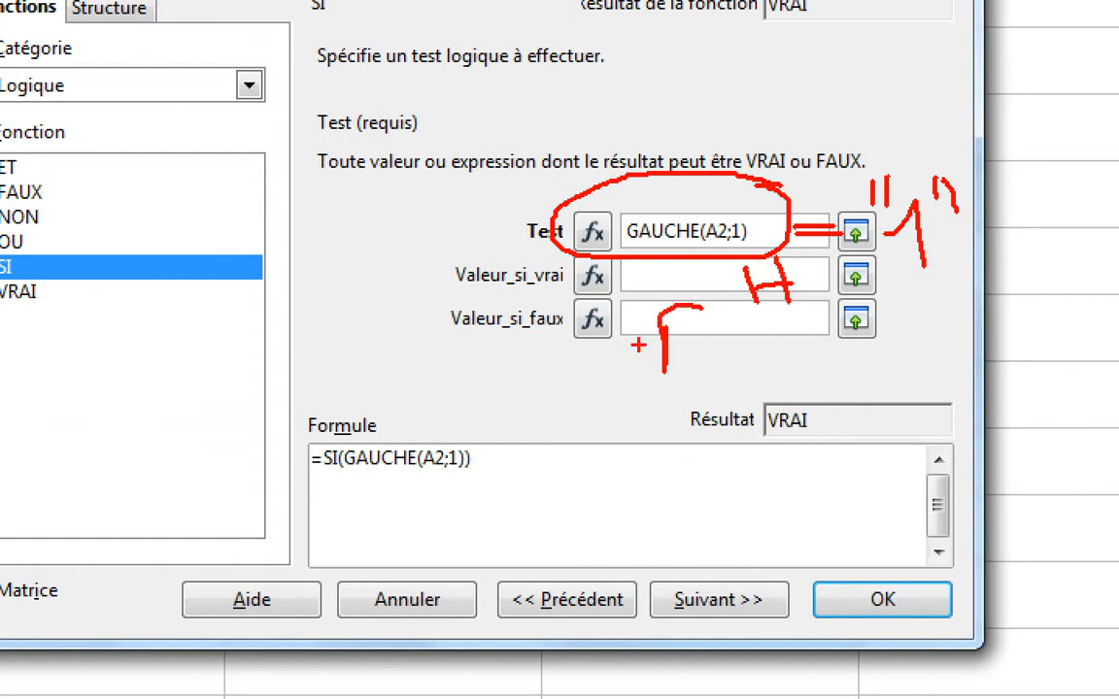
{"action": "left_click_drag", "start_coordinate": [652, 345], "coordinate": [731, 344]}
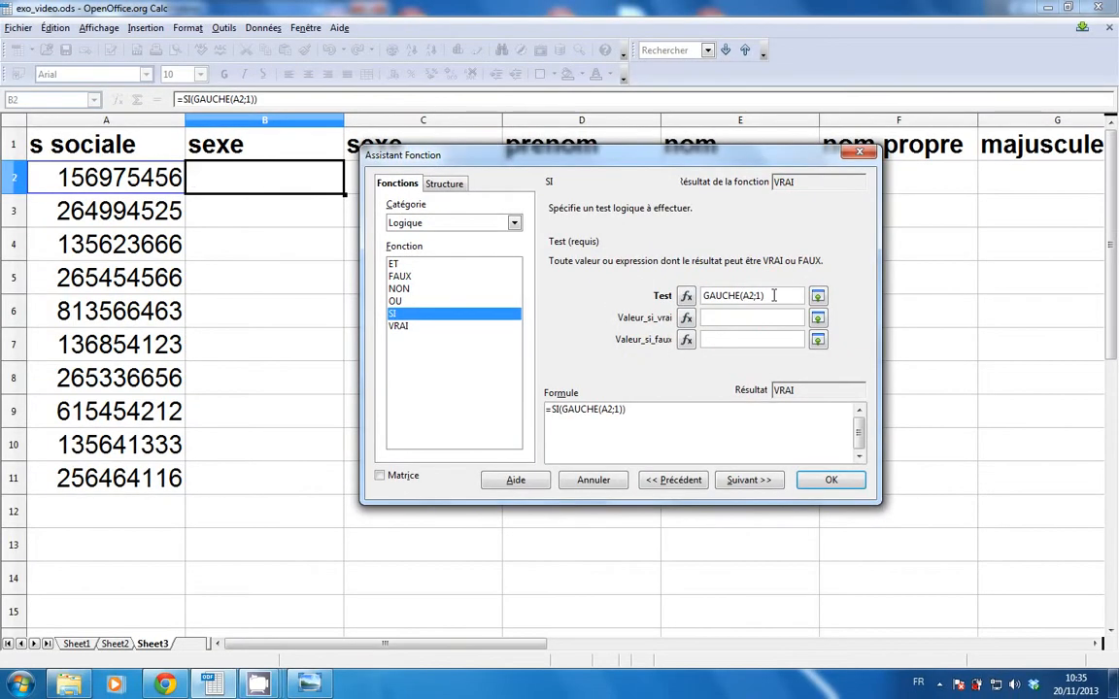
Complete the SI function's Test argument as GAUCHE(A2;1)="1".
{"action": "triple_click", "coordinate": [774, 231]}
{"action": "left_click", "coordinate": [777, 296]}
{"action": "type", "text": "="}
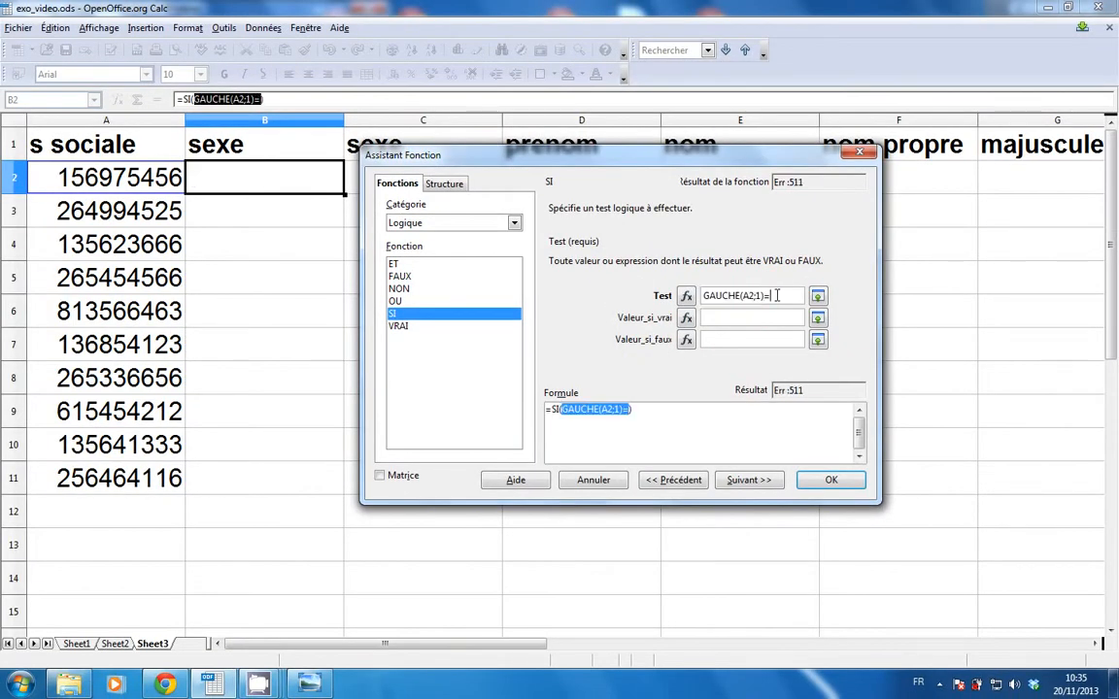
{"action": "type", "text": "\""}
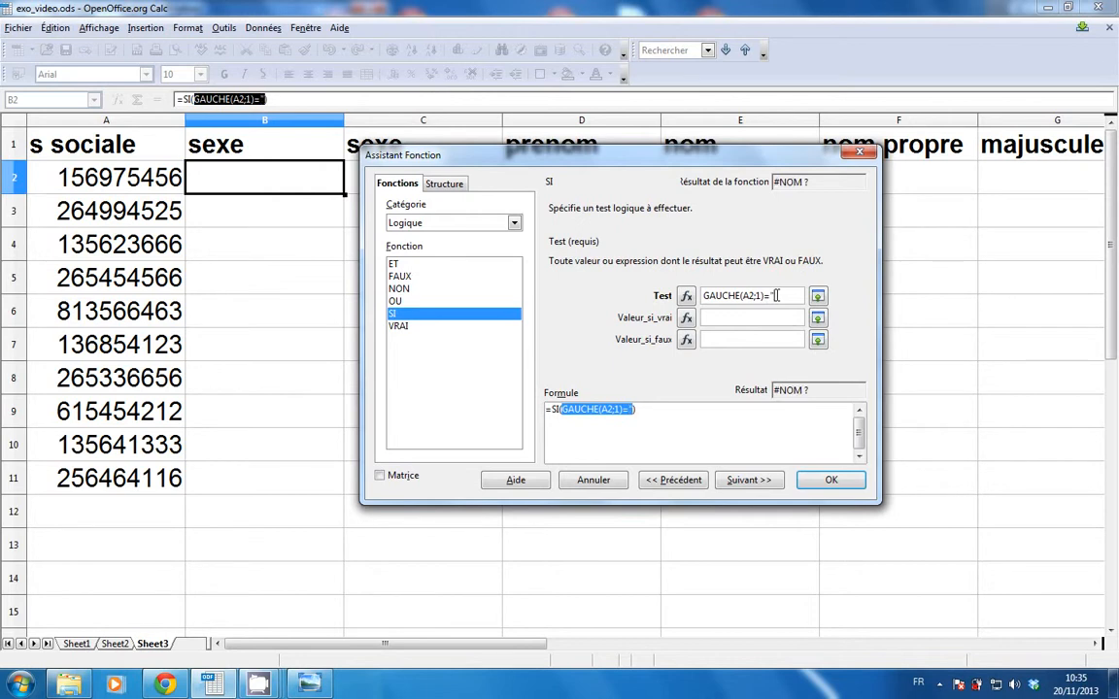
{"action": "type", "text": "1\""}
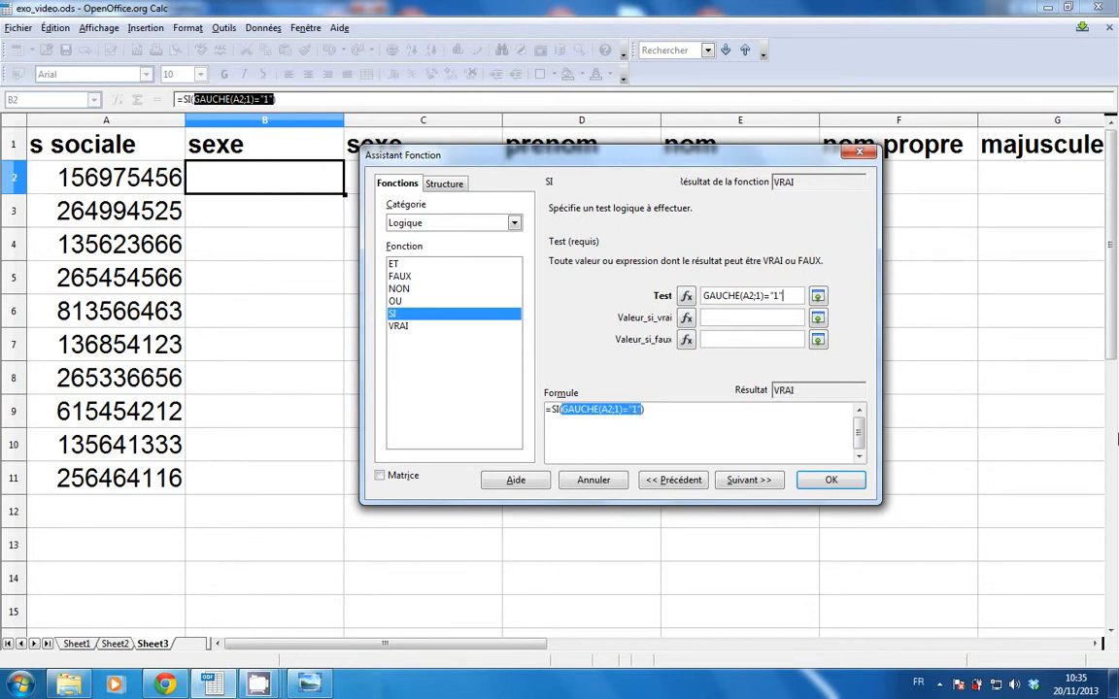
Set Valeur_si_vrai to "homme" and Valeur_si_faux to "femme", and validate the SI formula in B2.
{"action": "key", "text": "Tab"}
{"action": "type", "text": "\"ho"}
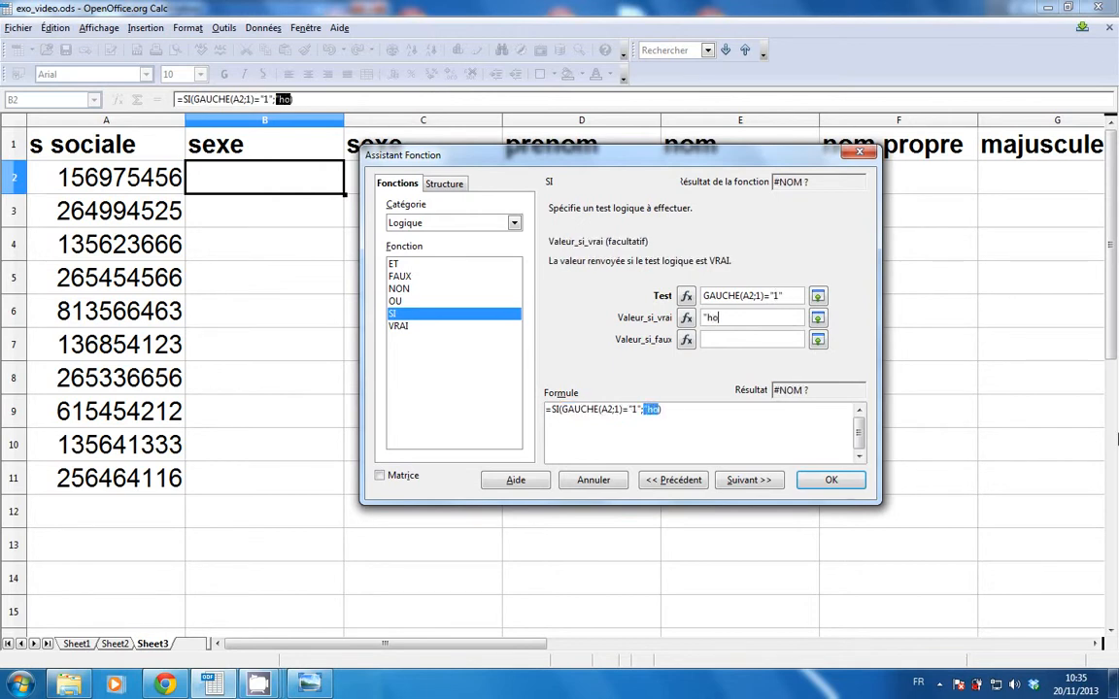
{"action": "type", "text": "mme\""}
{"action": "key", "text": "Tab"}
{"action": "type", "text": "\"f"}
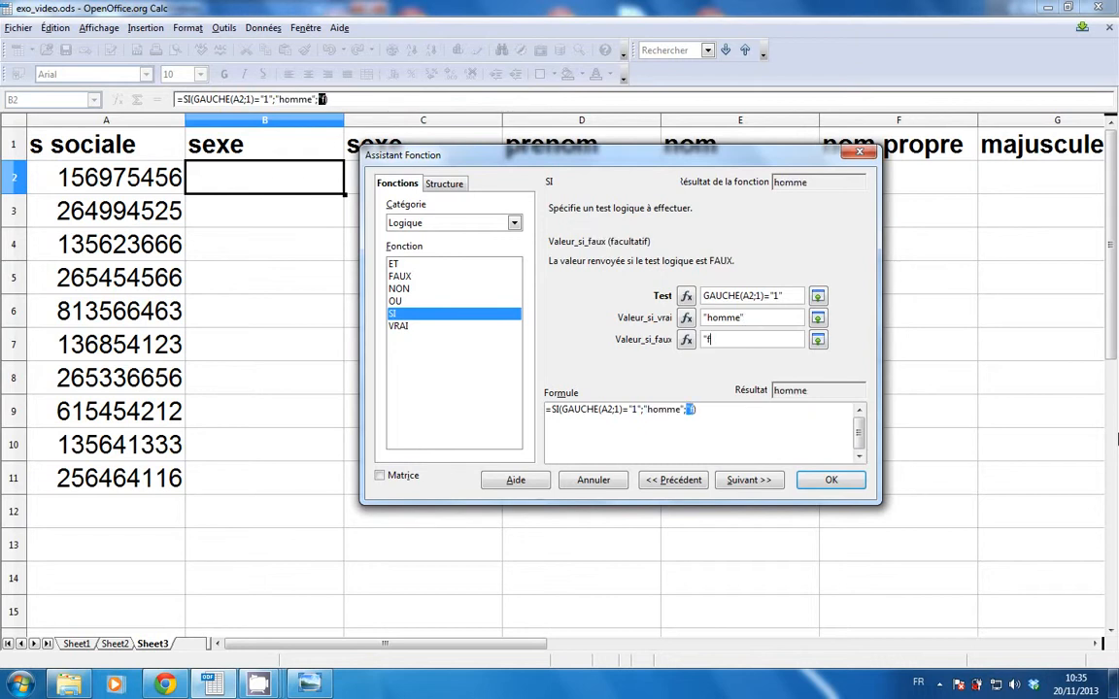
{"action": "type", "text": "emme\""}
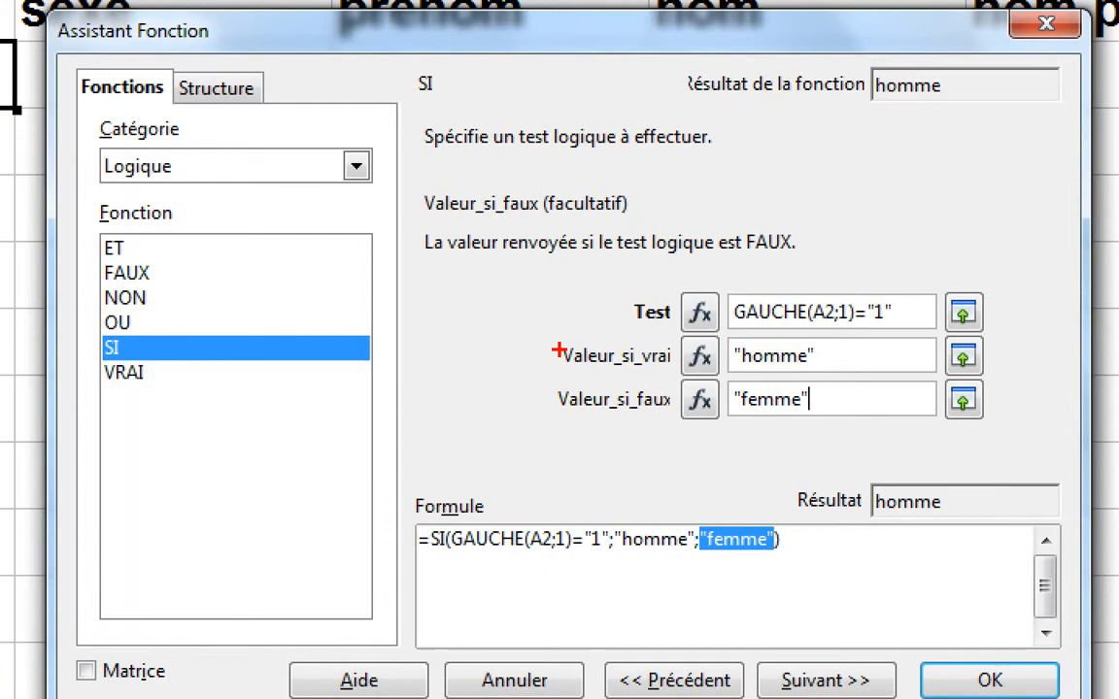
{"action": "mouse_move", "coordinate": [965, 282]}
{"action": "left_mouse_down"}
{"action": "mouse_move", "coordinate": [748, 242]}
{"action": "mouse_move", "coordinate": [539, 394]}
{"action": "mouse_move", "coordinate": [729, 496]}
{"action": "mouse_move", "coordinate": [947, 340]}
{"action": "mouse_move", "coordinate": [961, 275]}
{"action": "left_mouse_up"}
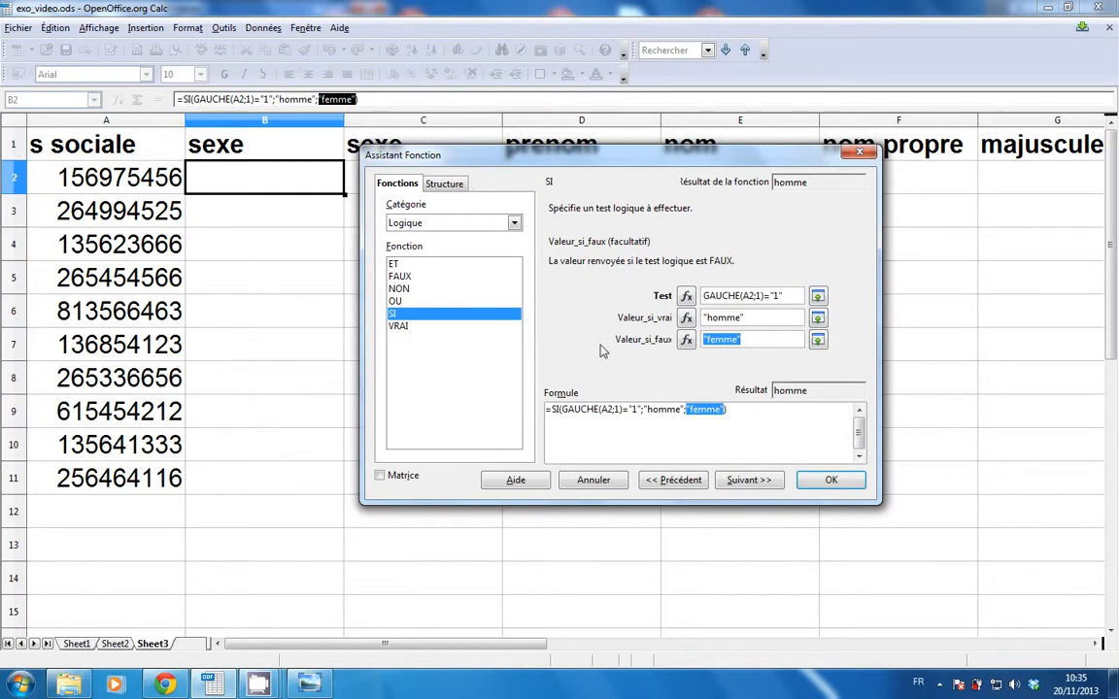
{"action": "left_click", "coordinate": [829, 481]}
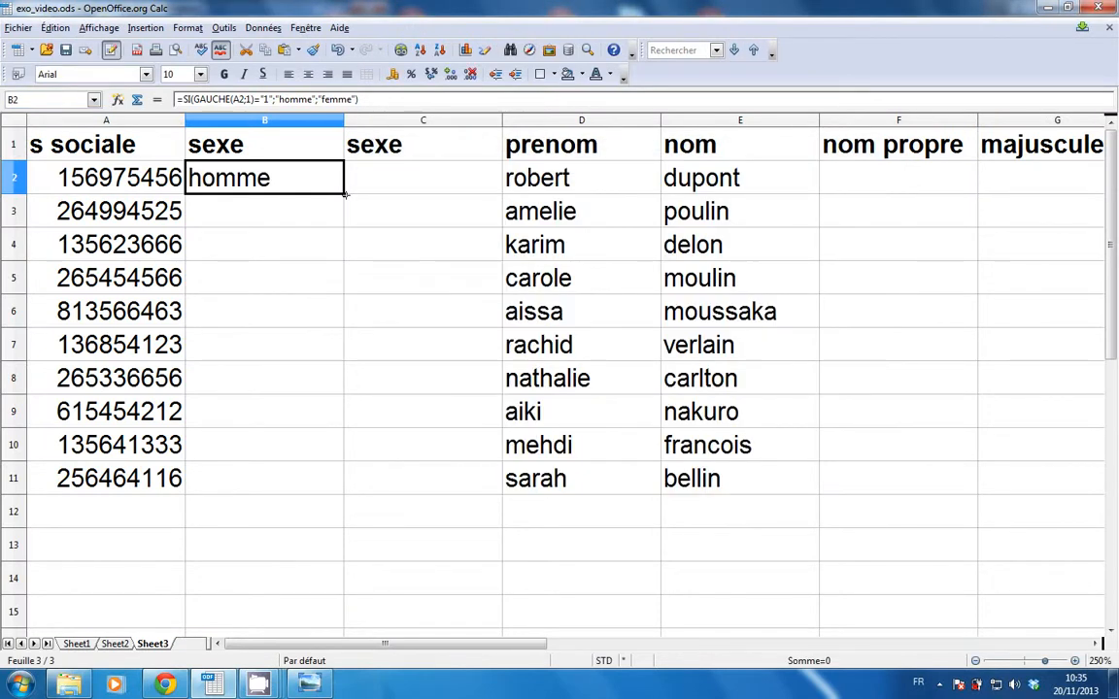
Fill the SI formula from B2 down through B11 for all the people listed.
{"action": "left_click_drag", "start_coordinate": [343, 208], "coordinate": [337, 493]}
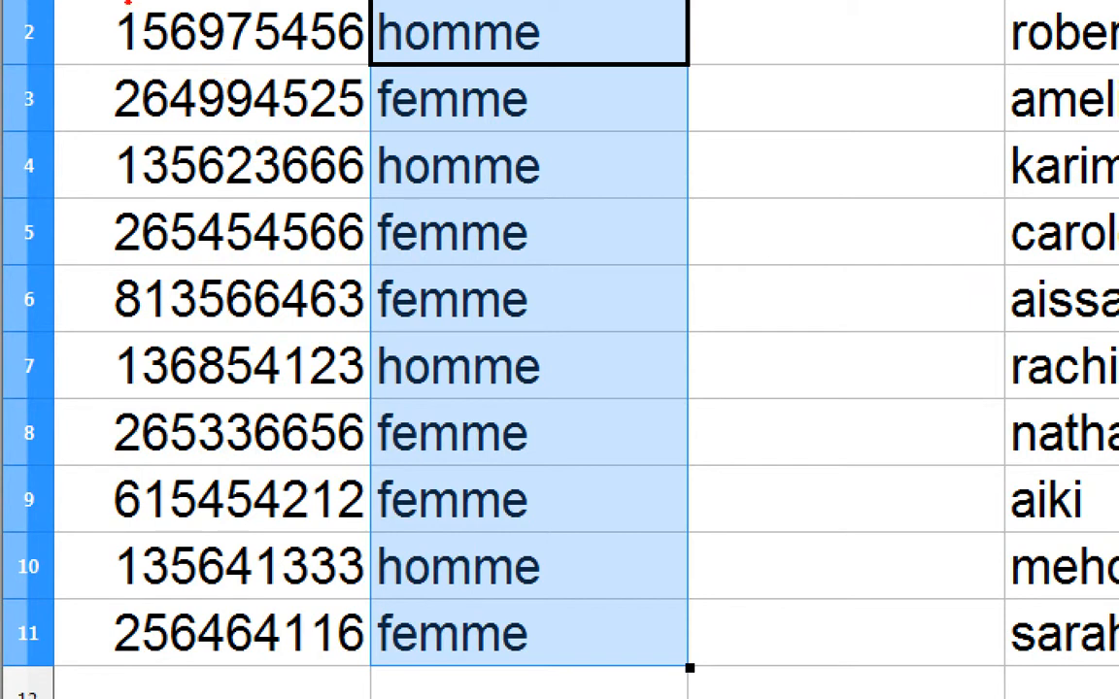
Mark in red the leading 1 of the social security numbers in rows 2, 4, 7 and 10 and their homme results.
{"action": "left_click_drag", "start_coordinate": [98, 56], "coordinate": [142, 58]}
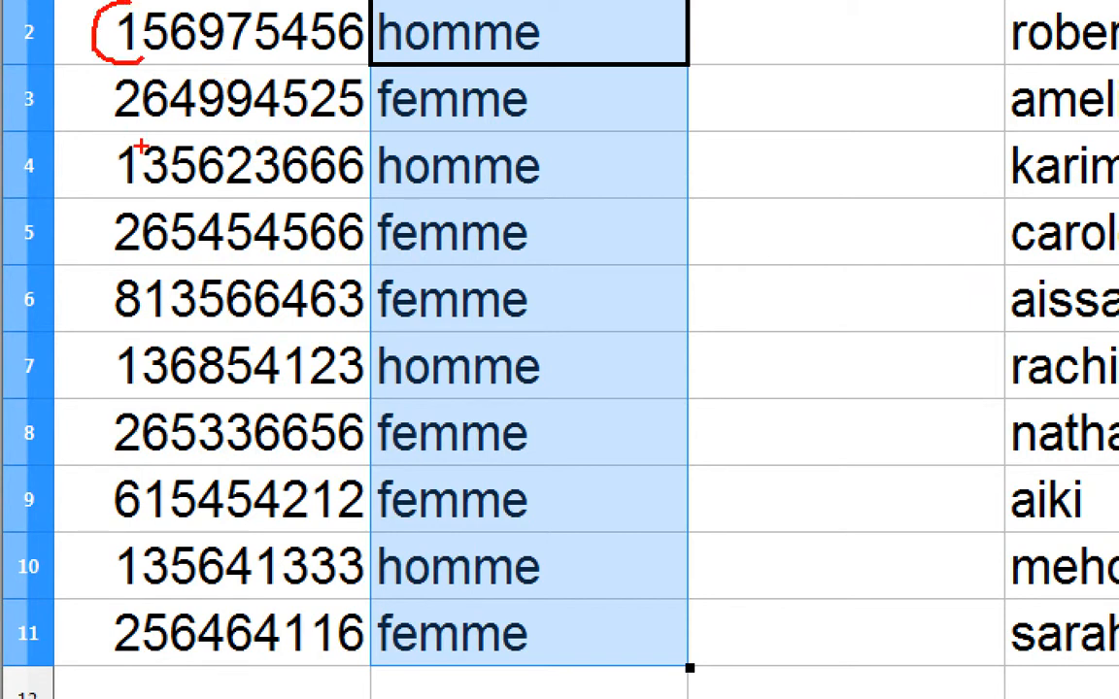
{"action": "mouse_move", "coordinate": [138, 131]}
{"action": "left_mouse_down"}
{"action": "mouse_move", "coordinate": [114, 142]}
{"action": "mouse_move", "coordinate": [116, 183]}
{"action": "left_mouse_up"}
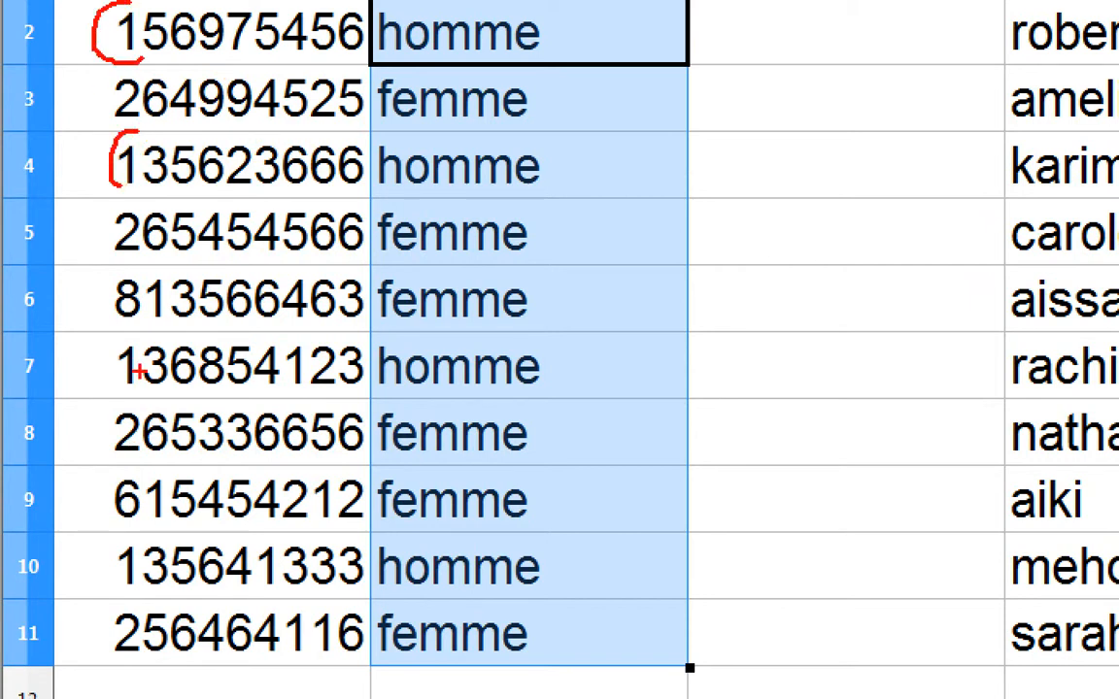
{"action": "mouse_move", "coordinate": [120, 330]}
{"action": "left_mouse_down"}
{"action": "mouse_move", "coordinate": [115, 383]}
{"action": "mouse_move", "coordinate": [124, 389]}
{"action": "left_mouse_up"}
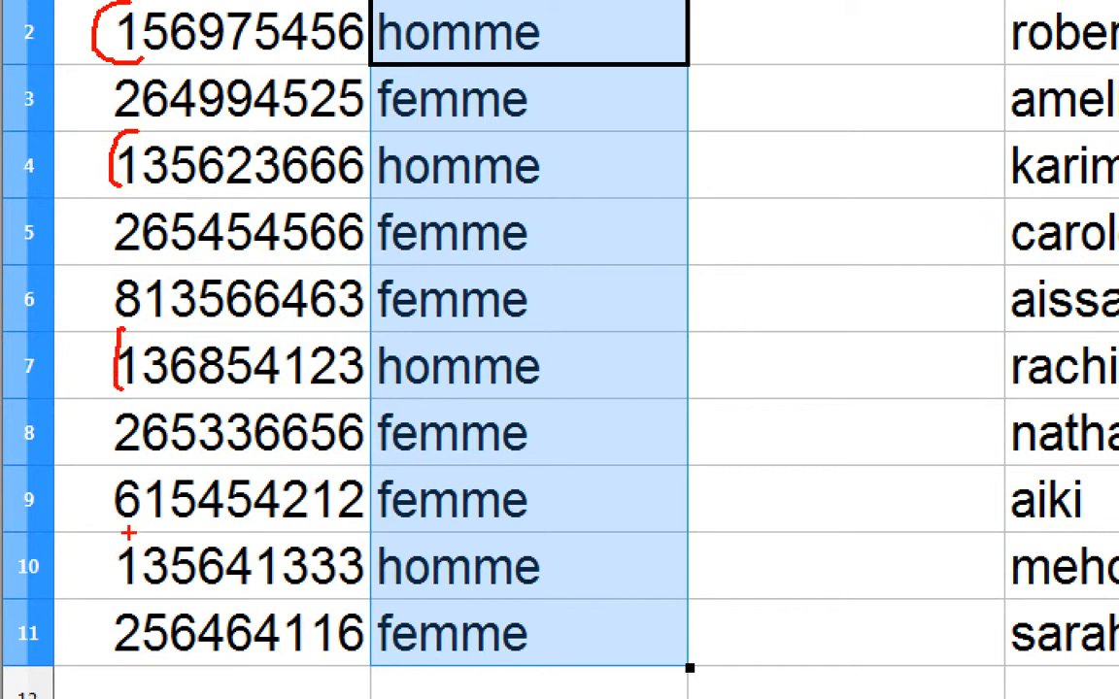
{"action": "mouse_move", "coordinate": [129, 534]}
{"action": "left_mouse_down"}
{"action": "mouse_move", "coordinate": [97, 559]}
{"action": "mouse_move", "coordinate": [114, 588]}
{"action": "left_mouse_up"}
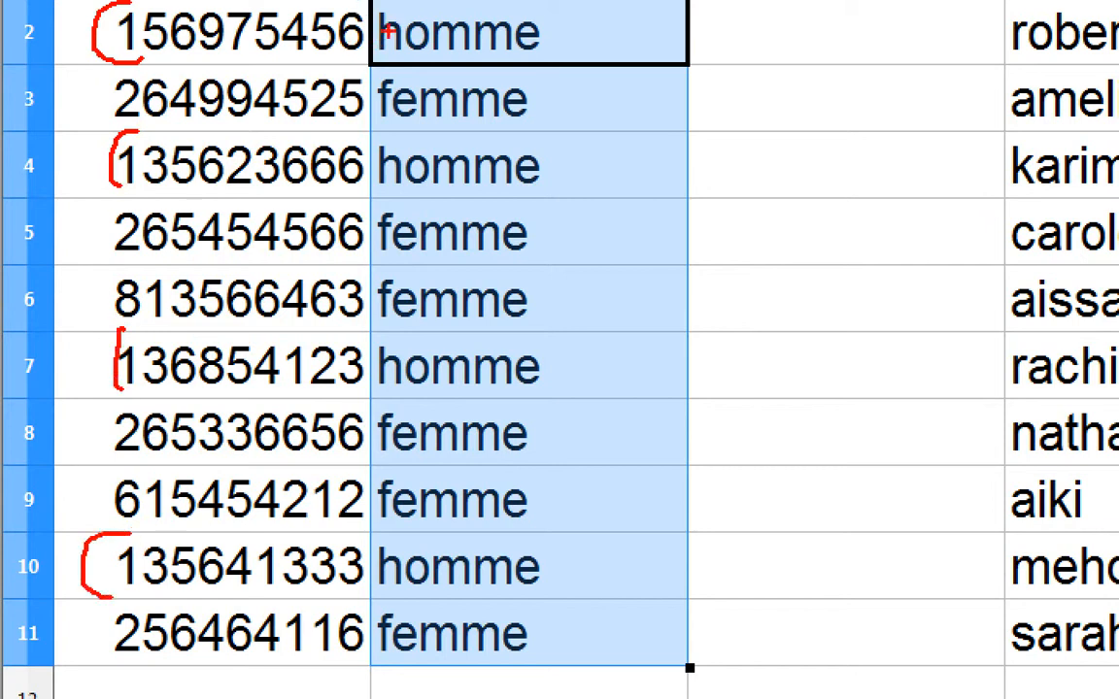
{"action": "left_click_drag", "start_coordinate": [561, 30], "coordinate": [694, 44]}
{"action": "left_click_drag", "start_coordinate": [567, 180], "coordinate": [691, 181]}
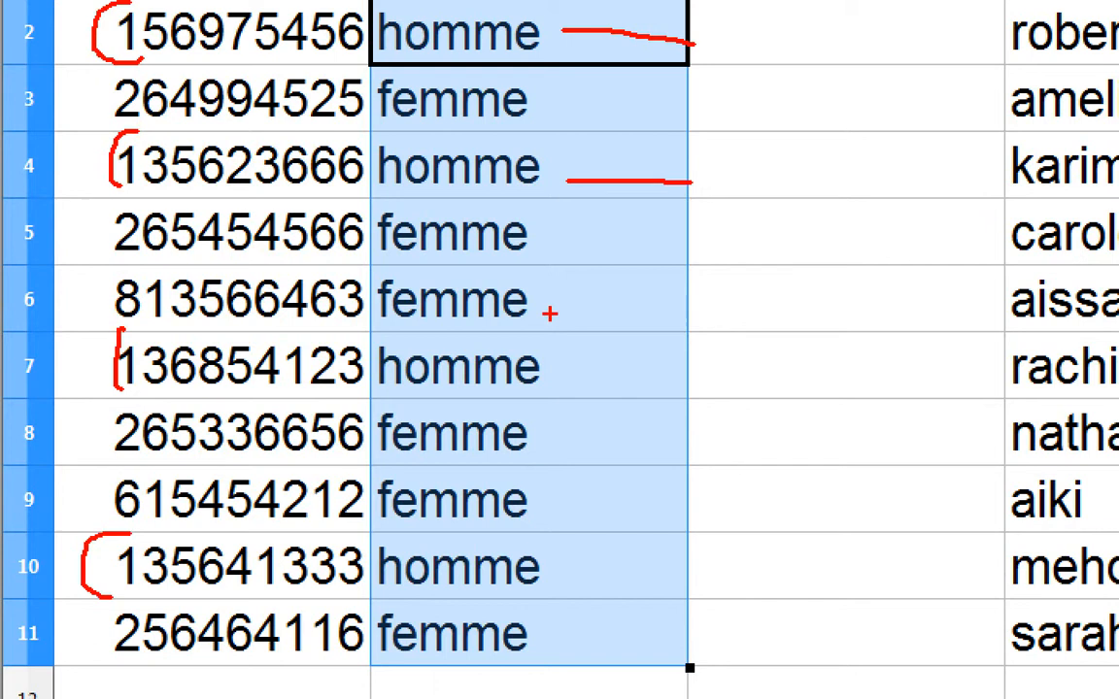
{"action": "left_click_drag", "start_coordinate": [565, 371], "coordinate": [689, 389]}
{"action": "left_click_drag", "start_coordinate": [570, 566], "coordinate": [722, 586]}
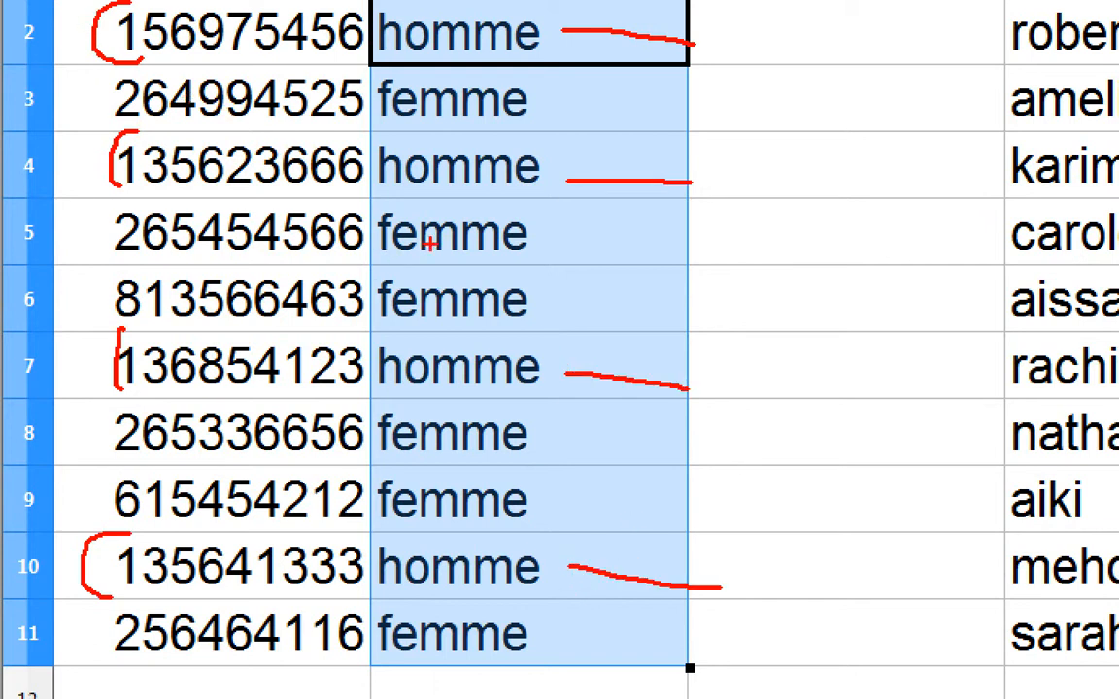
Bracket in red the femme results in rows 5–6, 8–9 and 11 of column B.
{"action": "mouse_move", "coordinate": [530, 207]}
{"action": "left_mouse_down"}
{"action": "mouse_move", "coordinate": [555, 309]}
{"action": "mouse_move", "coordinate": [523, 338]}
{"action": "left_mouse_up"}
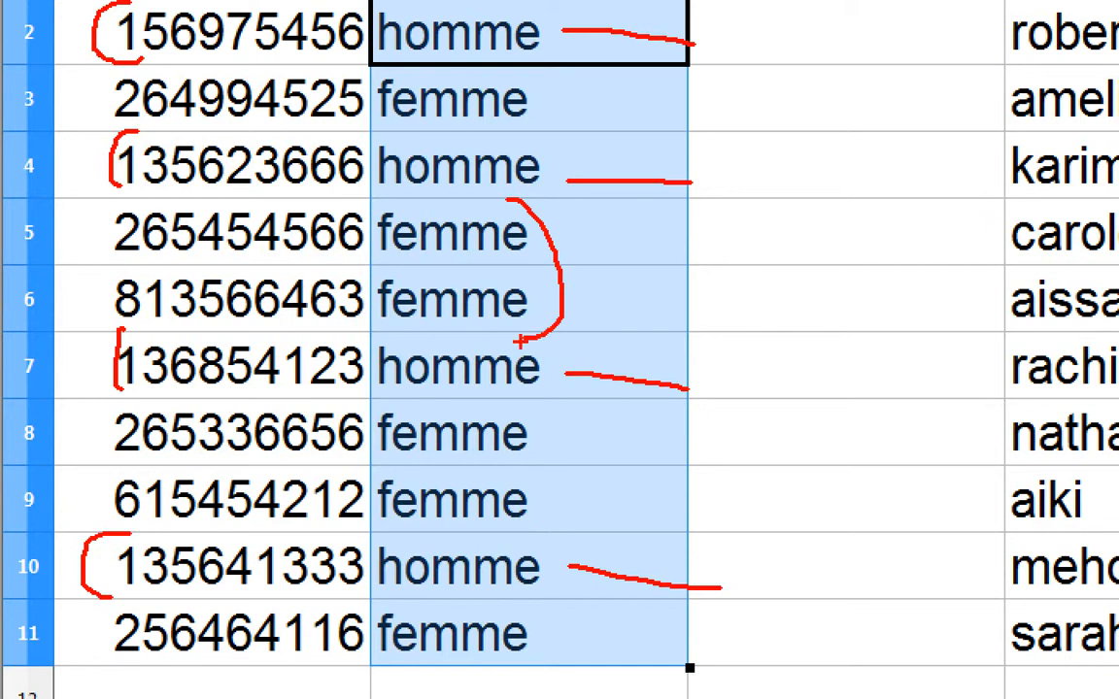
{"action": "mouse_move", "coordinate": [511, 401]}
{"action": "left_mouse_down"}
{"action": "mouse_move", "coordinate": [555, 484]}
{"action": "mouse_move", "coordinate": [517, 540]}
{"action": "left_mouse_up"}
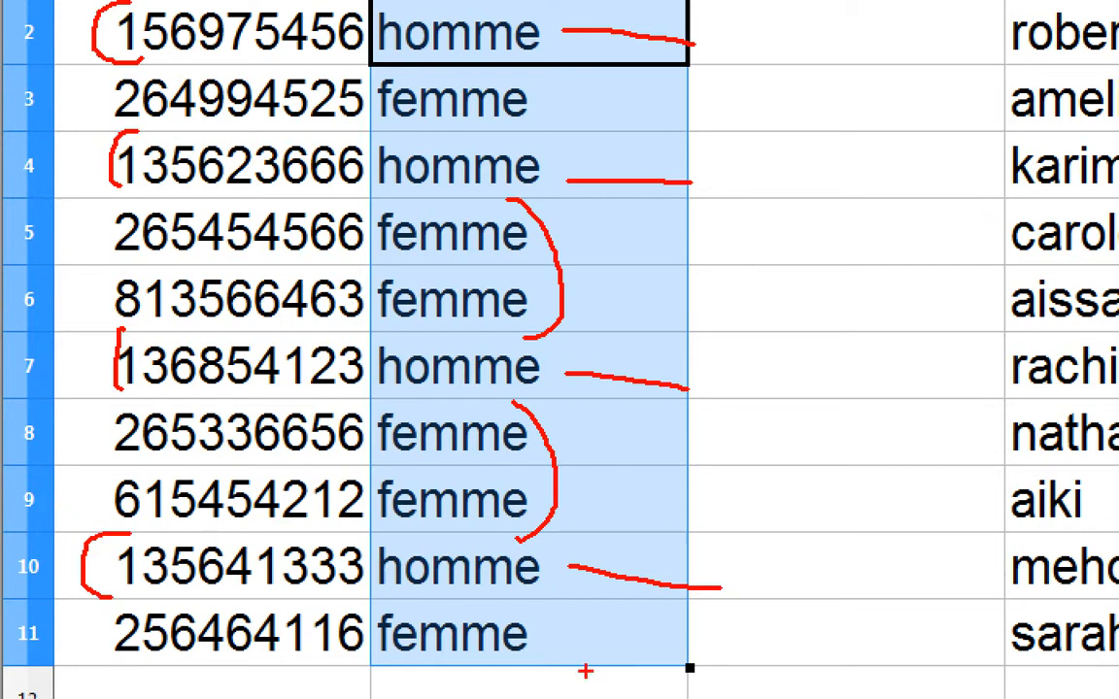
{"action": "left_click_drag", "start_coordinate": [529, 604], "coordinate": [524, 695]}
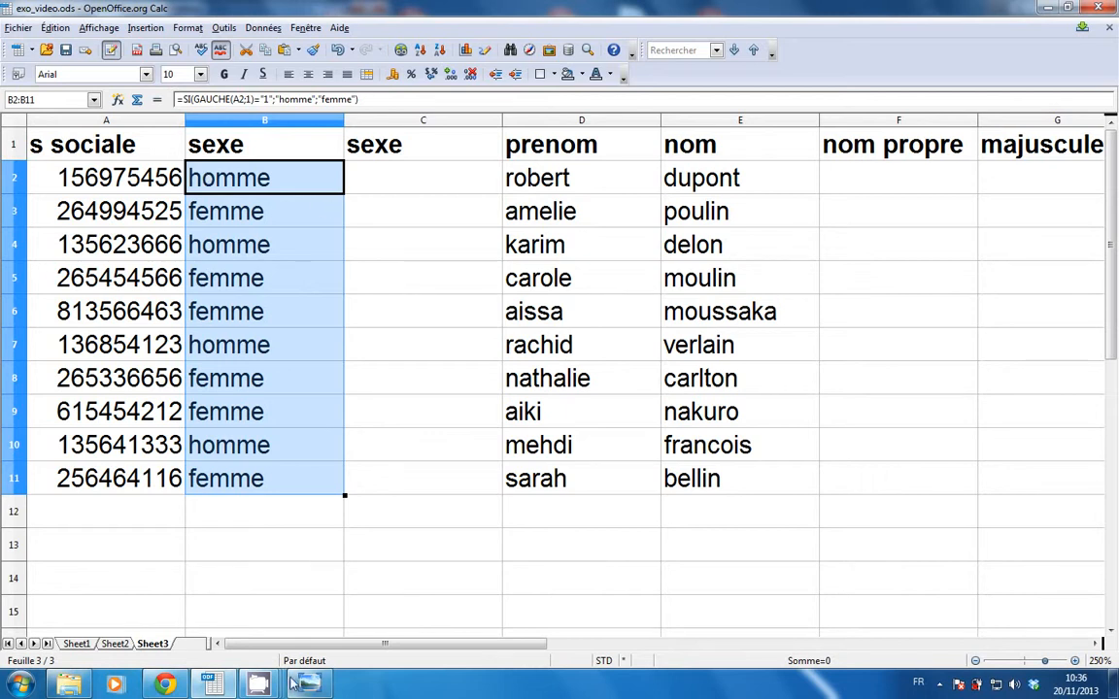
{"action": "mouse_move", "coordinate": [265, 688]}
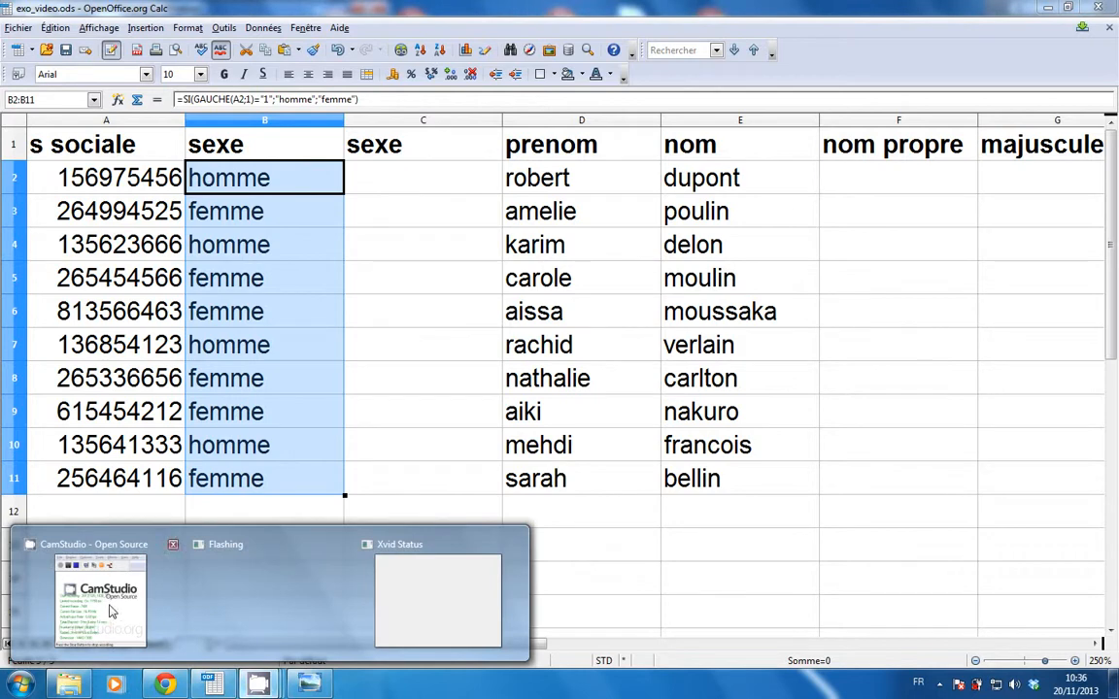